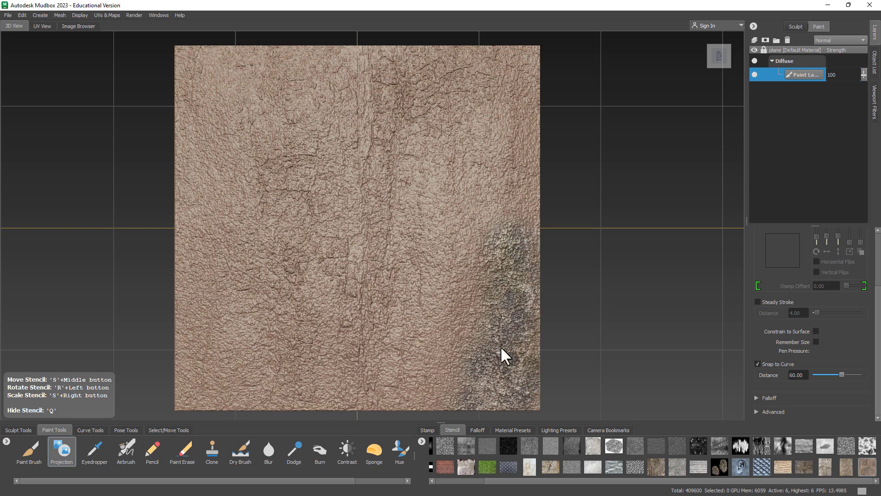
Step: Project the bark stencil across the plane, then toggle the stencil off and on to check the paint
mouse_move(501, 348)
left_mouse_down()
mouse_move(445, 157)
mouse_move(324, 143)
mouse_move(274, 112)
mouse_move(313, 174)
mouse_move(386, 195)
mouse_move(330, 349)
mouse_move(342, 306)
mouse_move(251, 289)
mouse_move(258, 197)
mouse_move(337, 167)
left_mouse_up()
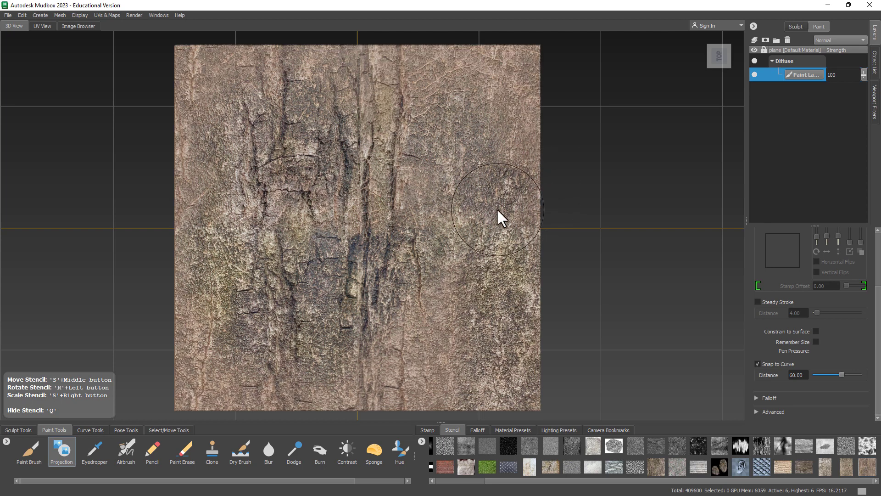
key("q")
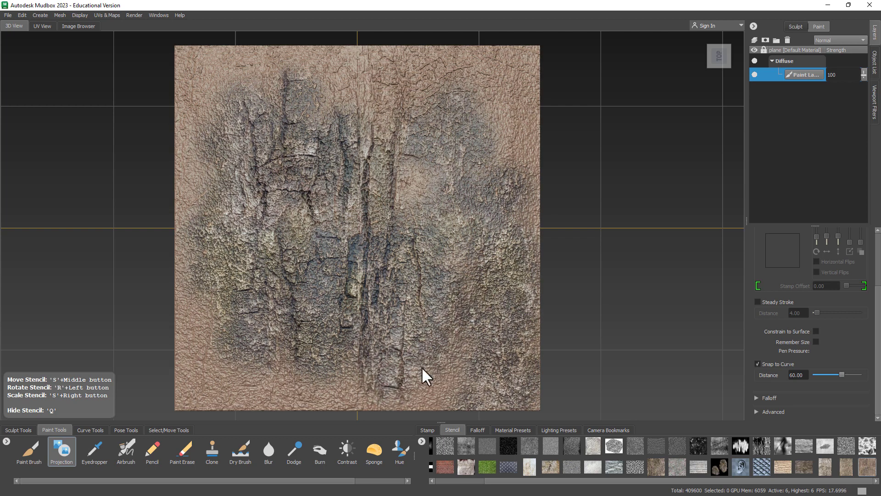
key("q")
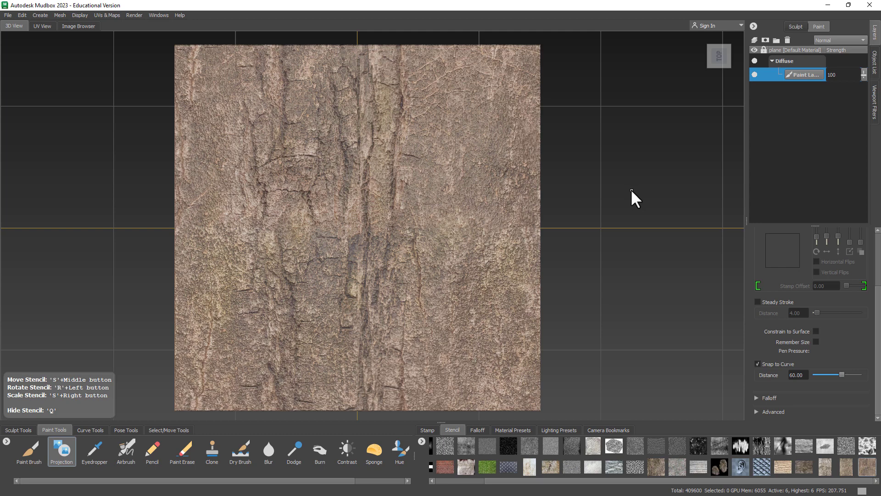
key("q")
key("q")
Step: Flood the bark stencil from the camera across the whole plane with the Projection brush
scroll(877, 289, "up", 3)
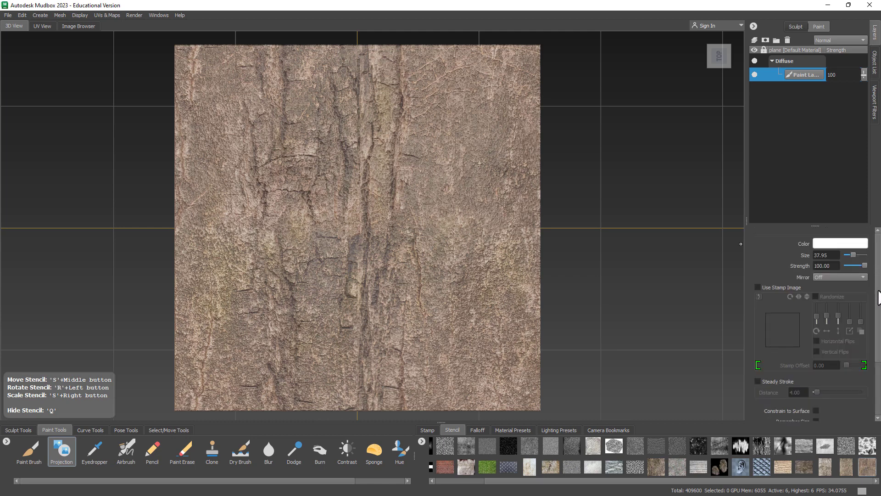
left_click_drag(877, 304, 877, 367)
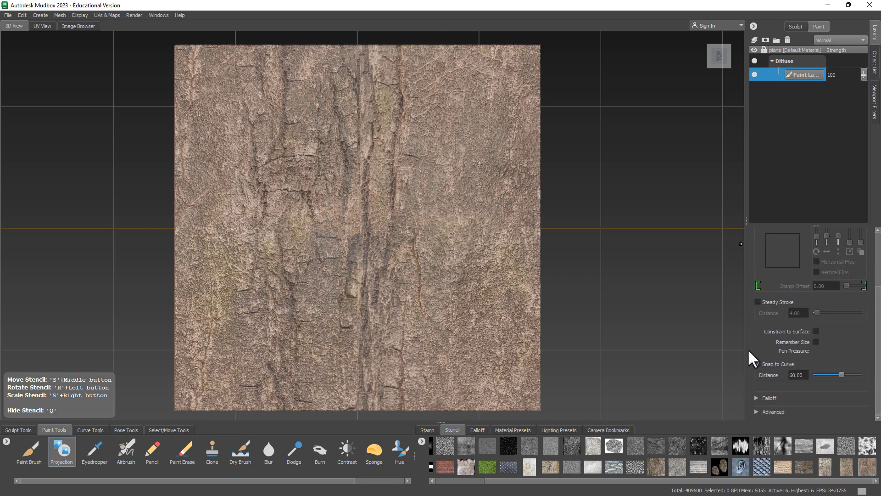
left_click(63, 452)
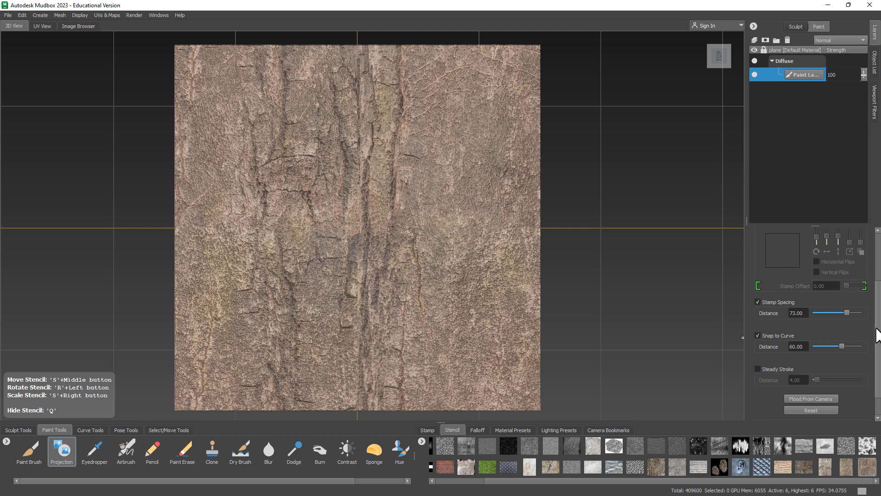
left_click_drag(878, 335, 877, 359)
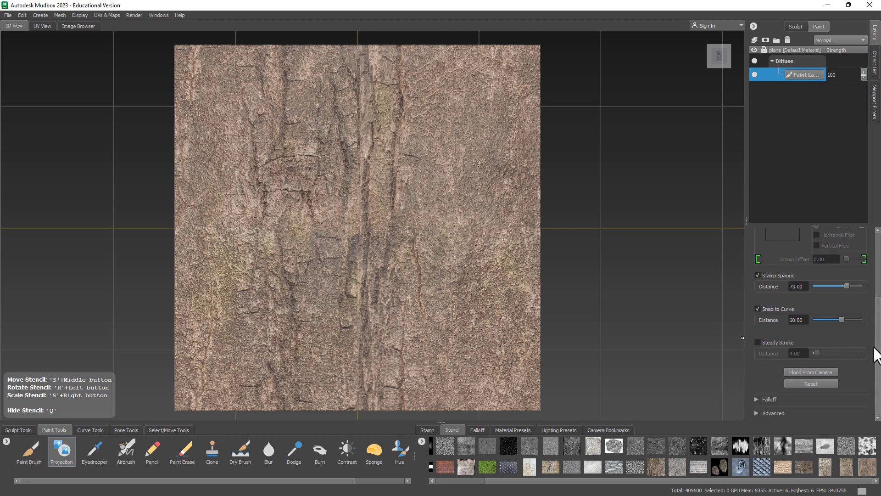
left_click(805, 370)
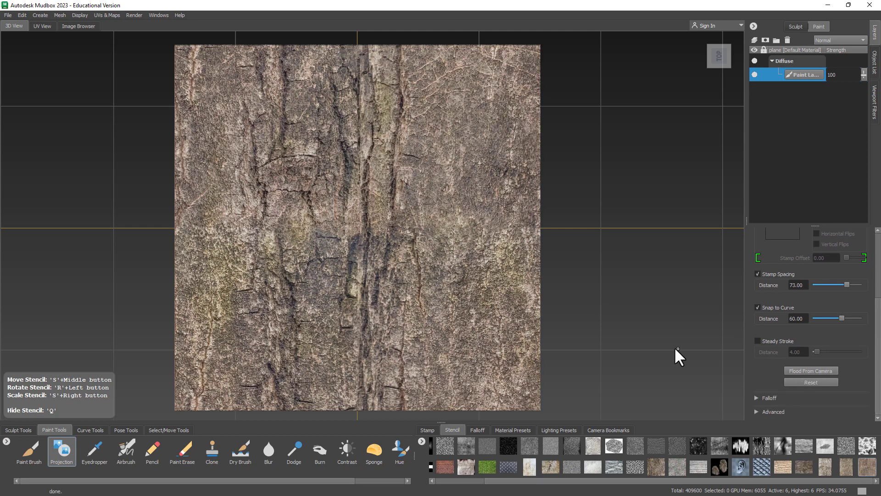
Step: Hide the stencil, switch the view to Perspective and orbit in close to the bark
key("q")
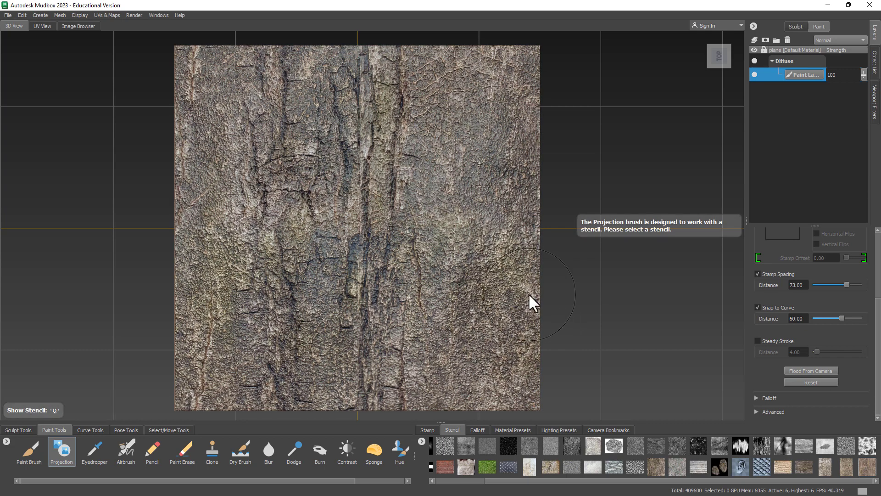
left_click_drag(460, 258, 411, 280, "alt")
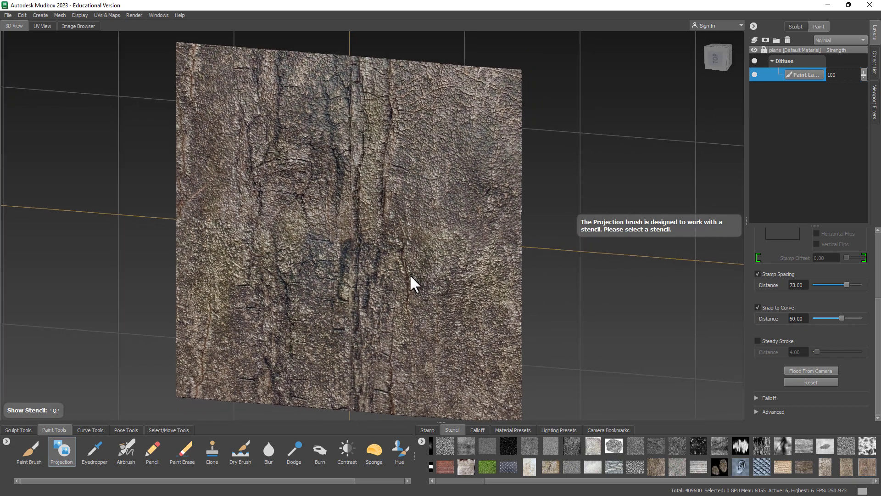
left_click(736, 74)
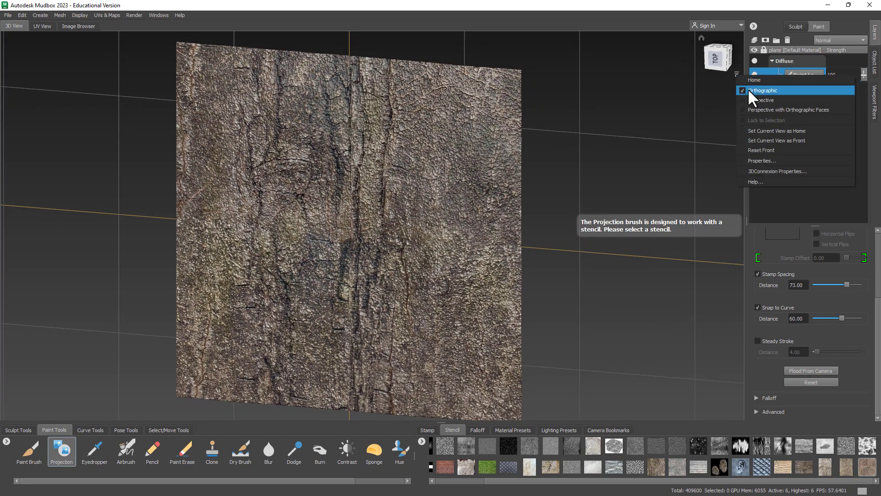
left_click(761, 99)
mouse_move(563, 237)
left_mouse_down("alt")
mouse_move(515, 239)
mouse_move(476, 252)
mouse_move(453, 287)
mouse_move(485, 254)
mouse_move(541, 222)
mouse_move(642, 227)
mouse_move(513, 227)
mouse_move(505, 257)
mouse_move(454, 281)
mouse_move(399, 180)
mouse_move(457, 242)
mouse_move(478, 232)
mouse_move(373, 248)
mouse_move(376, 221)
mouse_move(399, 242)
mouse_move(409, 234)
left_mouse_up("alt")
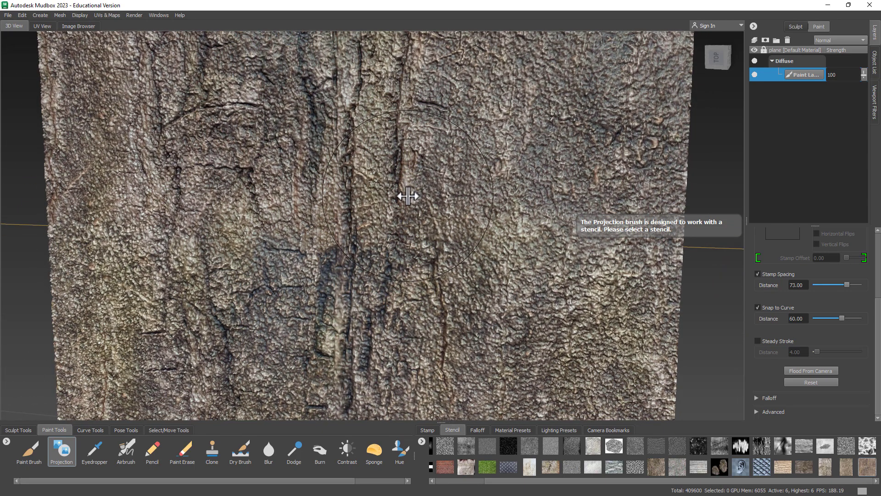
mouse_move(430, 181)
left_mouse_down("alt")
mouse_move(425, 203)
mouse_move(389, 202)
mouse_move(394, 173)
mouse_move(385, 208)
mouse_move(397, 142)
mouse_move(409, 141)
mouse_move(415, 173)
left_mouse_up("alt")
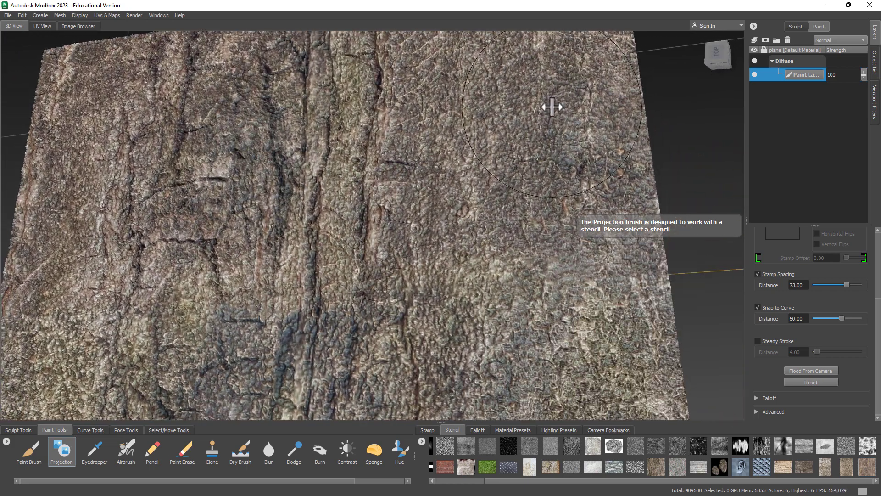
Step: Test a white projection stroke, undo it, and return to the Sculpt Tools
mouse_move(455, 196)
left_mouse_down()
mouse_move(442, 179)
mouse_move(451, 227)
left_mouse_up()
key("ctrl+z")
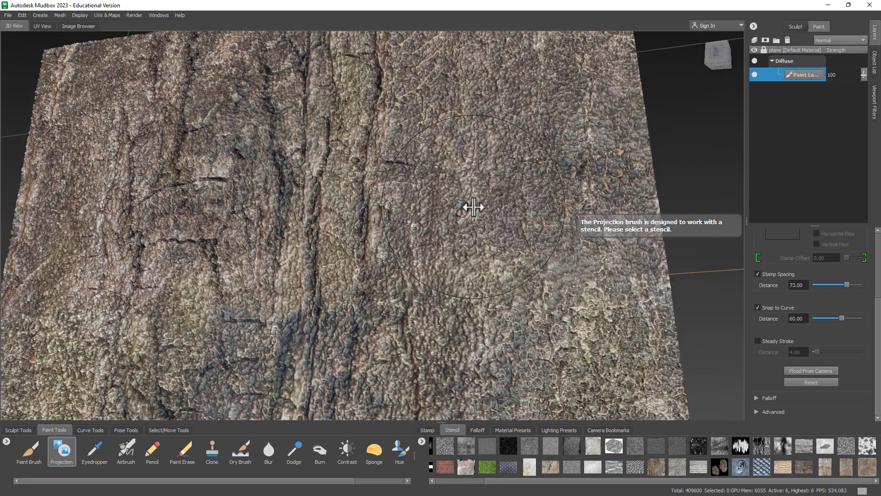
left_click(19, 432)
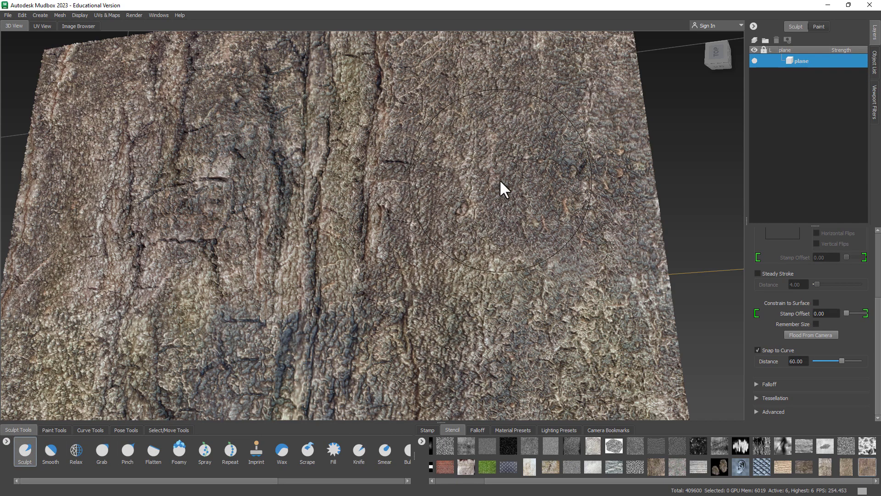
Step: Drop the plane to subdivision level 4, then zoom out, orbit and pan to recenter it
key("Page_Down")
key("Page_Down")
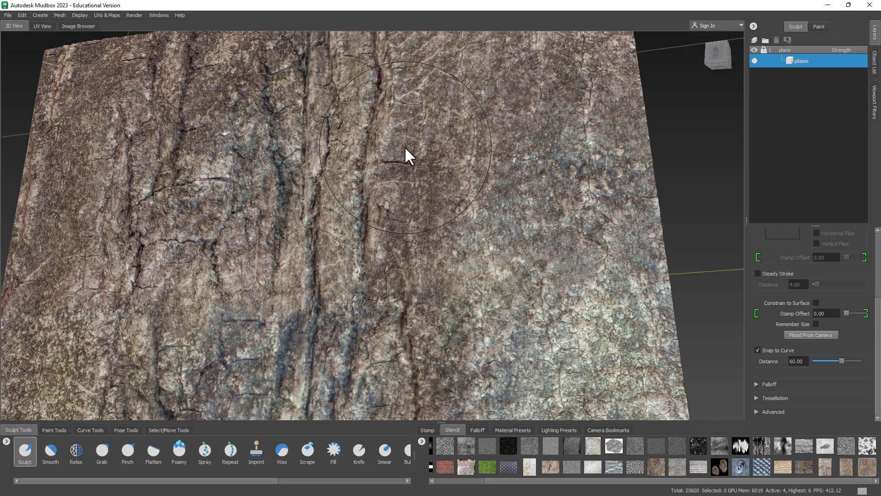
scroll(342, 136, "down", 4)
middle_click_drag(371, 179, 379, 178, "alt")
mouse_move(379, 179)
left_mouse_down("alt")
mouse_move(393, 144)
mouse_move(407, 136)
mouse_move(403, 146)
left_mouse_up("alt")
middle_click_drag(403, 146, 388, 161, "alt")
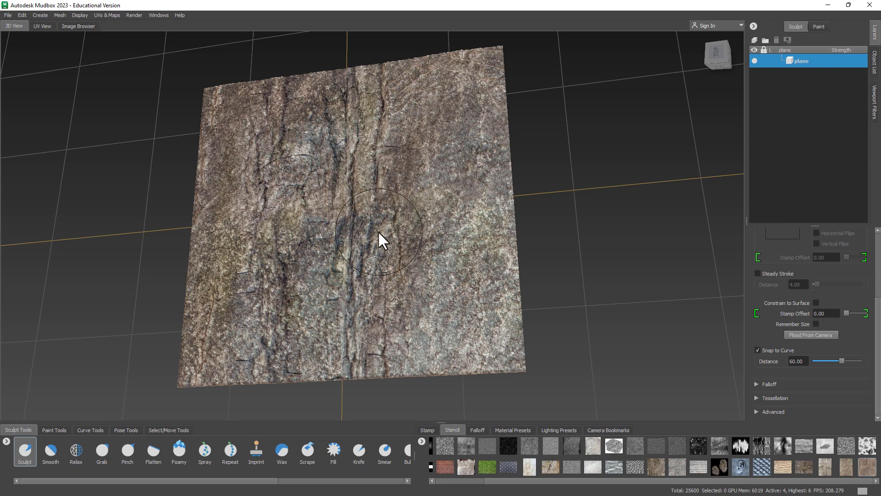
Step: Step the plane down to level 0 and back up to level 6, then tumble to a low angle
key("Page_Down")
key("Page_Down")
key("Page_Down")
key("Page_Down")
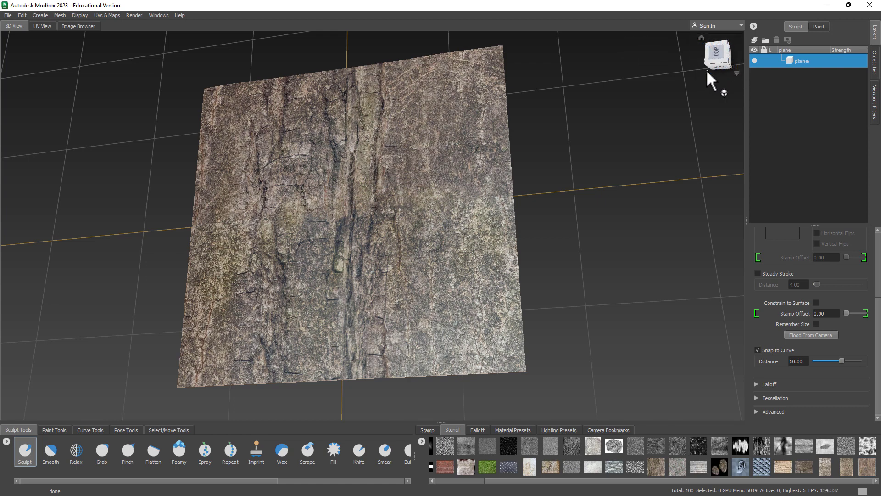
key("Page_Up")
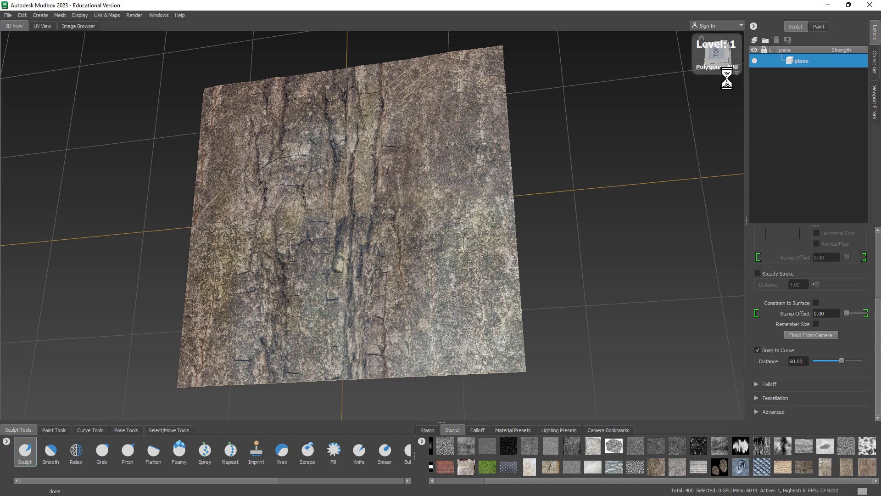
key("Page_Down")
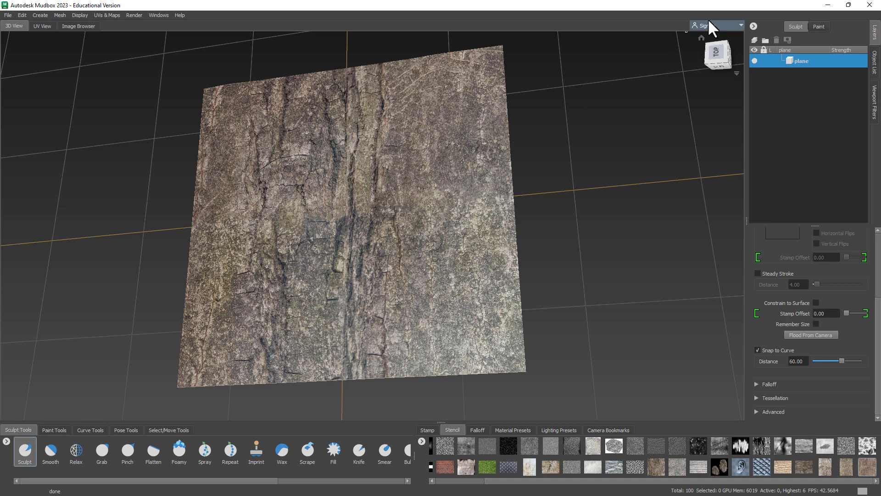
key("Page_Up")
key("Page_Up")
key("Page_Up")
key("Page_Up")
key("Page_Up")
key("Page_Up")
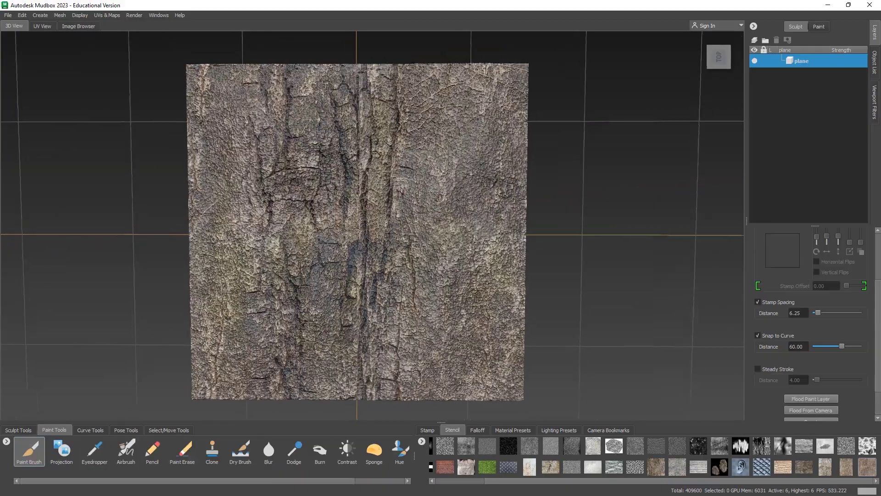
left_click_drag(458, 200, 105, 405, "alt")
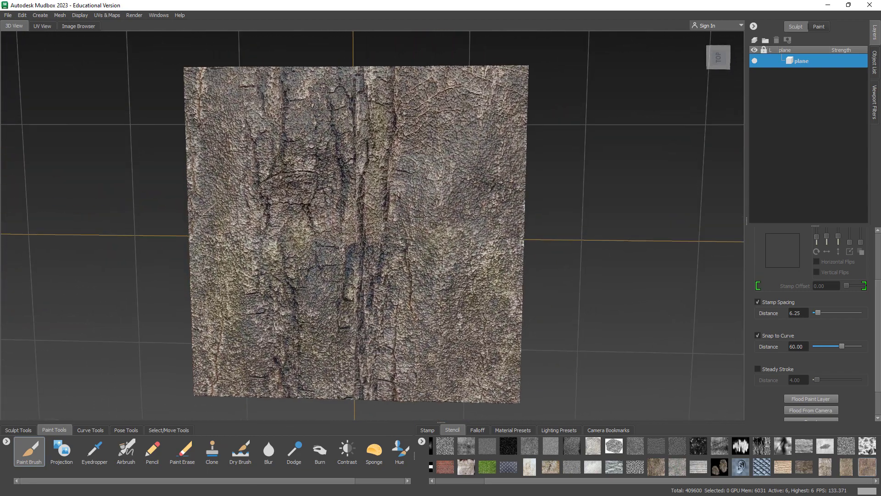
left_click(16, 430)
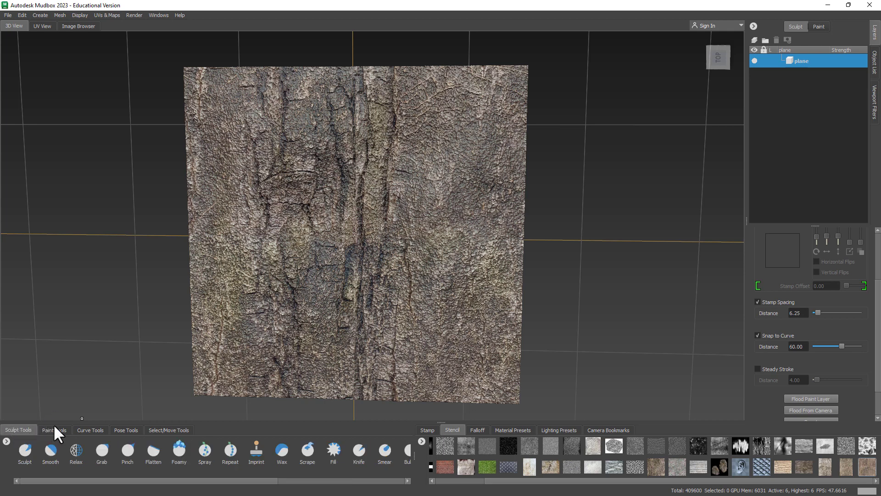
left_click(52, 428)
left_click(21, 428)
left_click(26, 448)
left_click(26, 450)
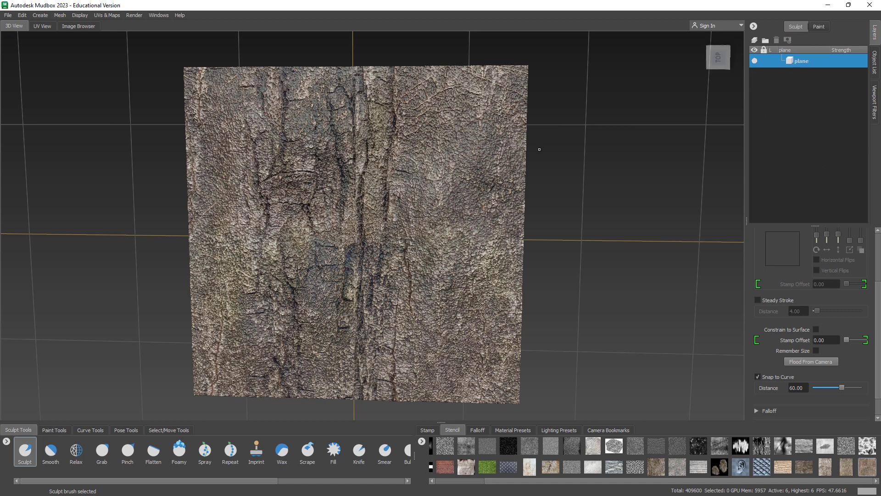
left_click(52, 429)
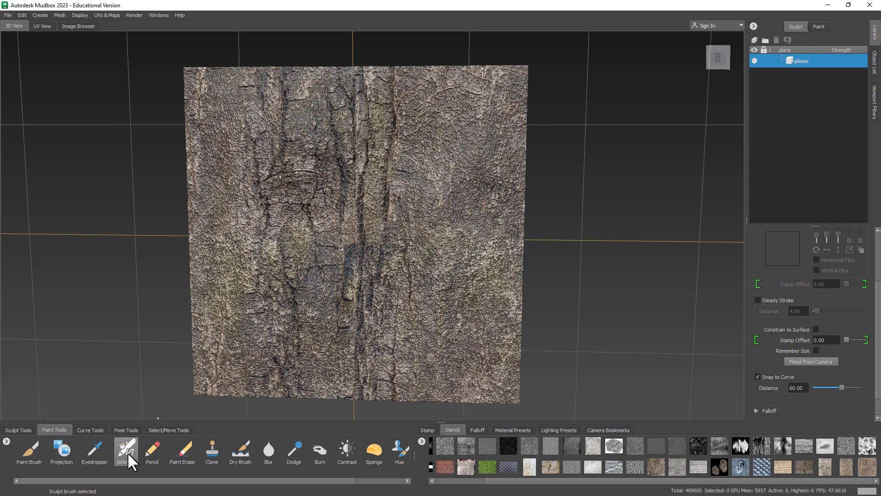
left_click(60, 453)
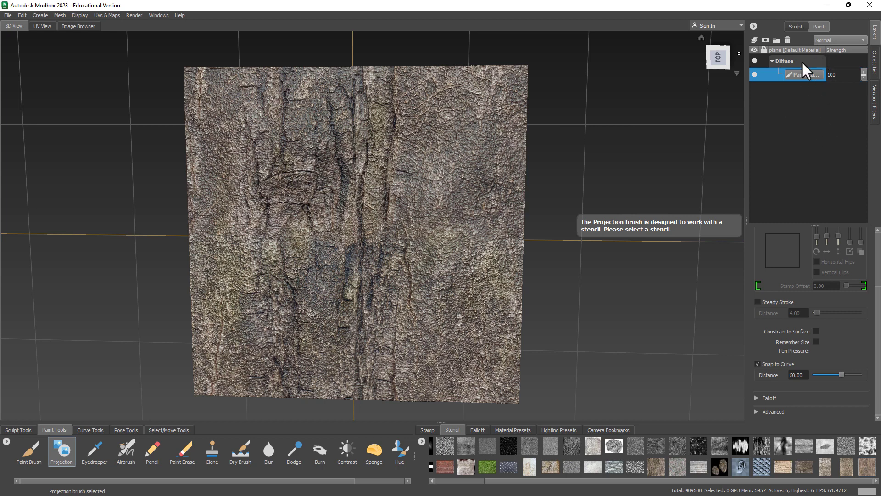
left_click(793, 26)
left_click(819, 26)
left_click(798, 26)
left_click(820, 27)
Step: Create a new 4096 paint layer on the Specular channel, TIFF 8-bit, named 'Spec'
right_click(819, 108)
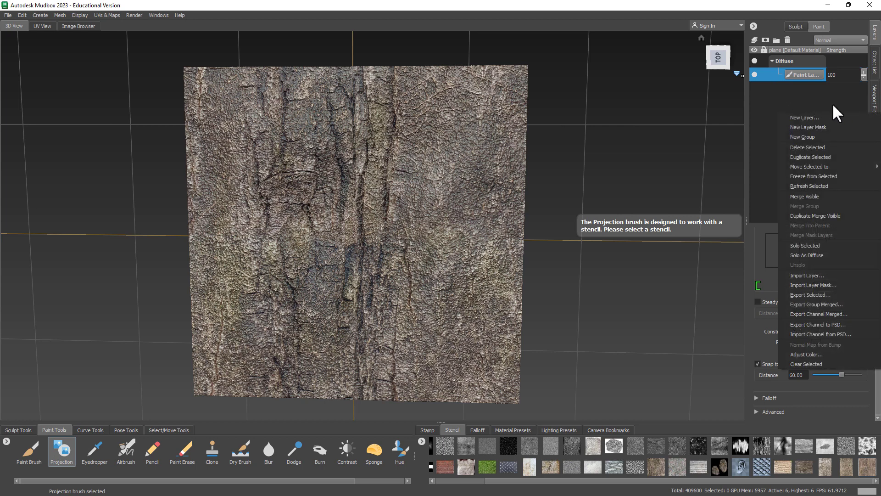
left_click(804, 118)
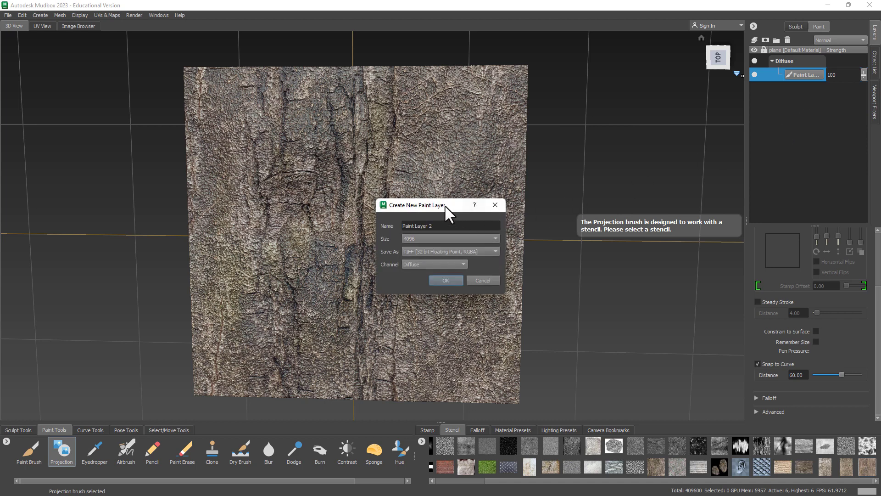
left_click_drag(444, 205, 610, 106)
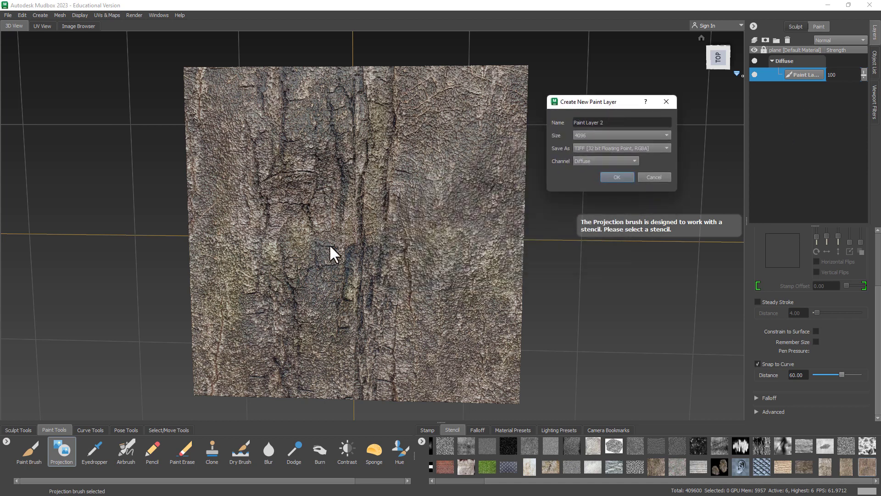
left_click(592, 134)
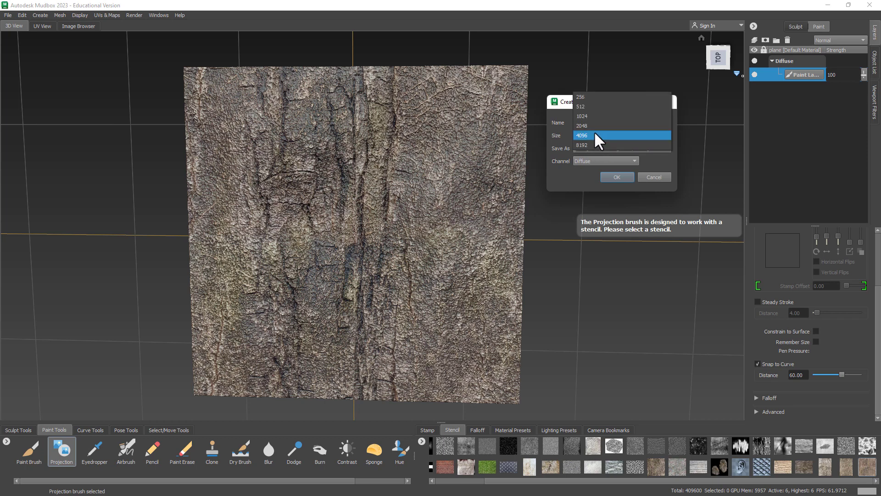
left_click(580, 135)
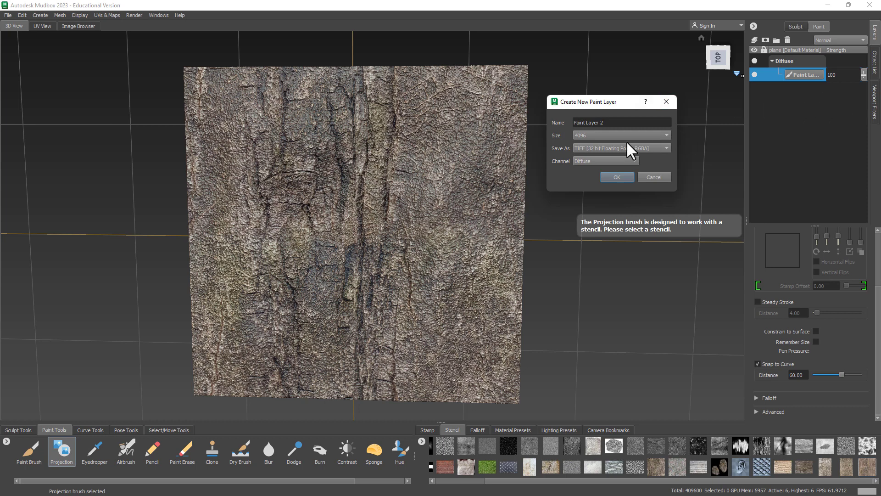
left_click(587, 163)
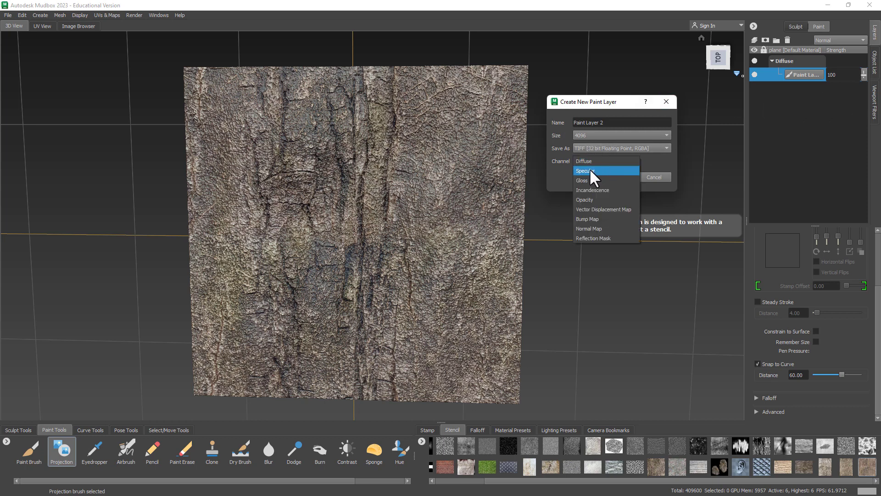
left_click(590, 171)
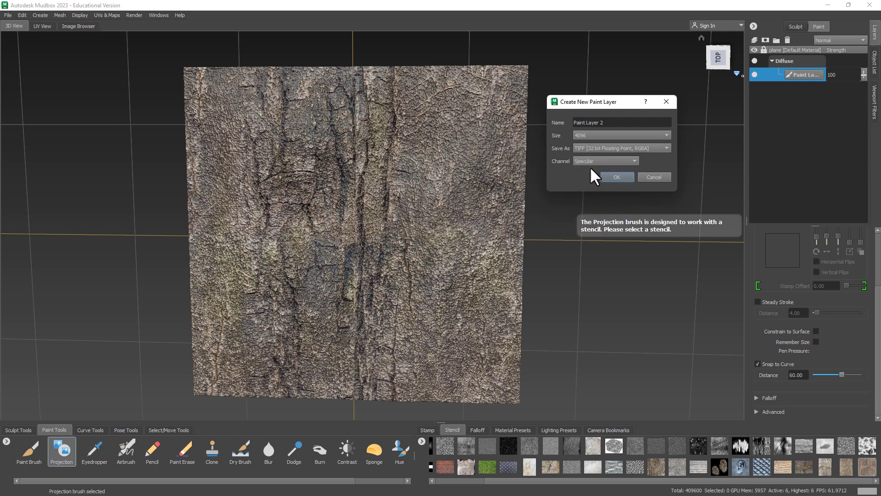
left_click(600, 148)
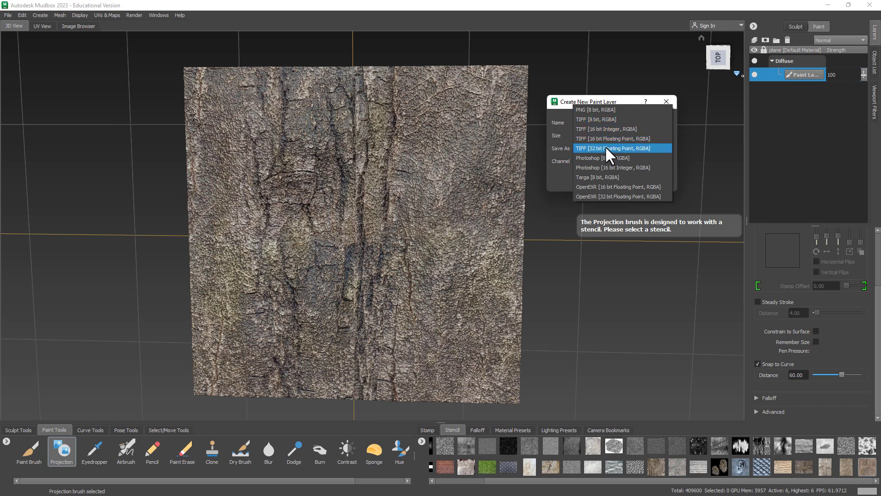
left_click(595, 119)
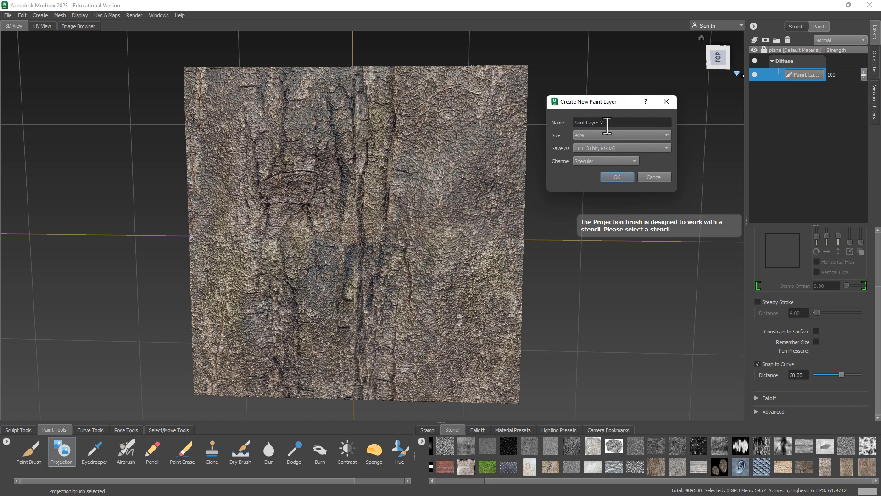
left_click_drag(606, 122, 559, 124)
type("Spec")
key("Return")
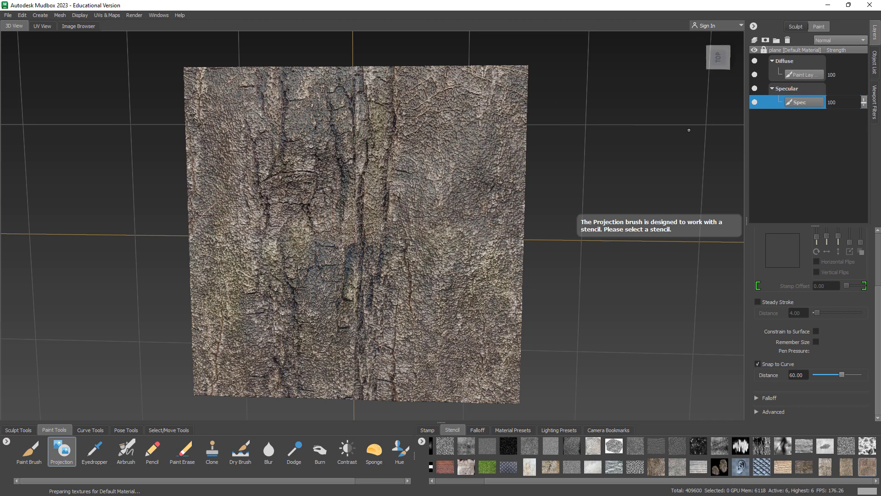
right_click(795, 132)
left_click(798, 138)
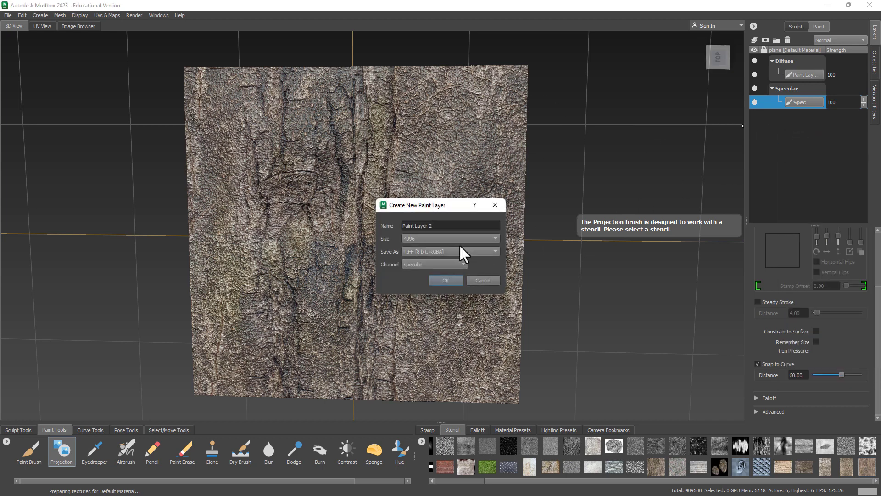
left_click(495, 204)
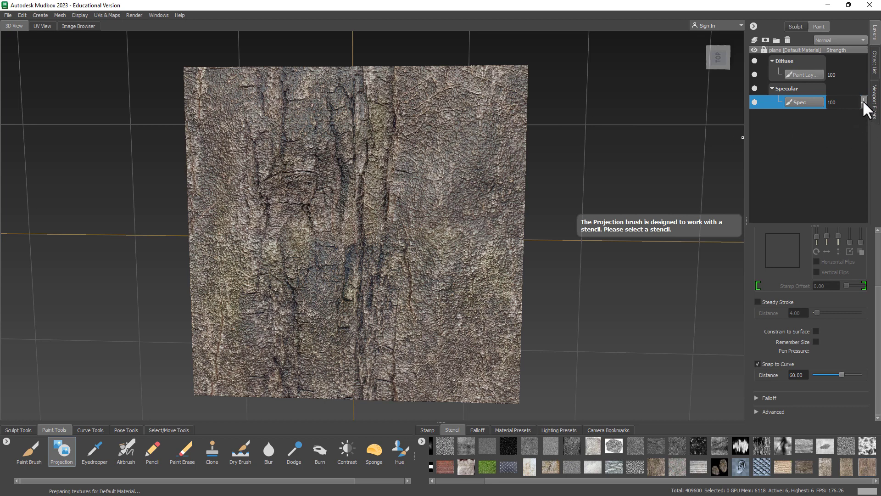
mouse_move(863, 100)
left_mouse_down()
mouse_move(866, 133)
mouse_move(867, 99)
left_mouse_up()
left_click(848, 75)
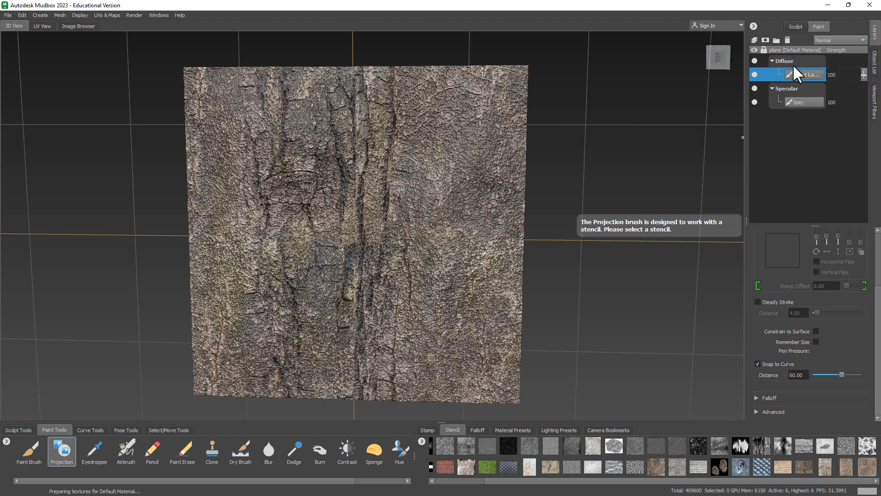
left_click(840, 102)
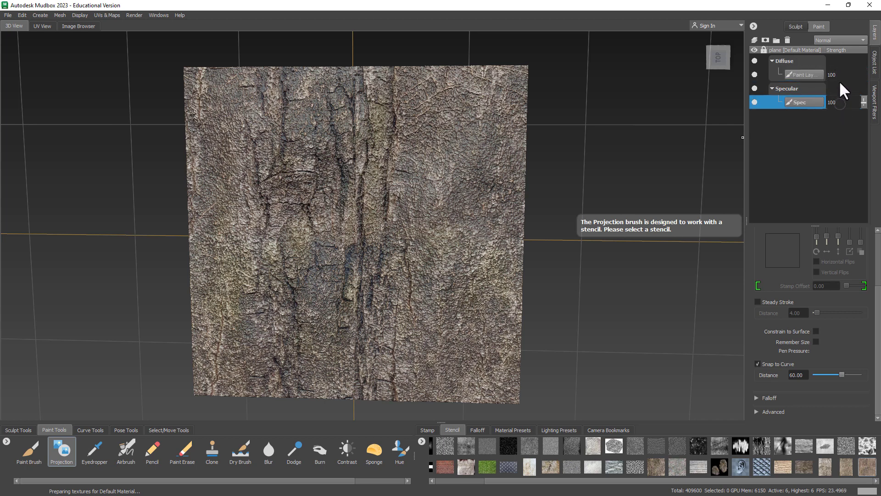
left_click(839, 79)
left_click(840, 102)
left_click(839, 102)
left_click(841, 71)
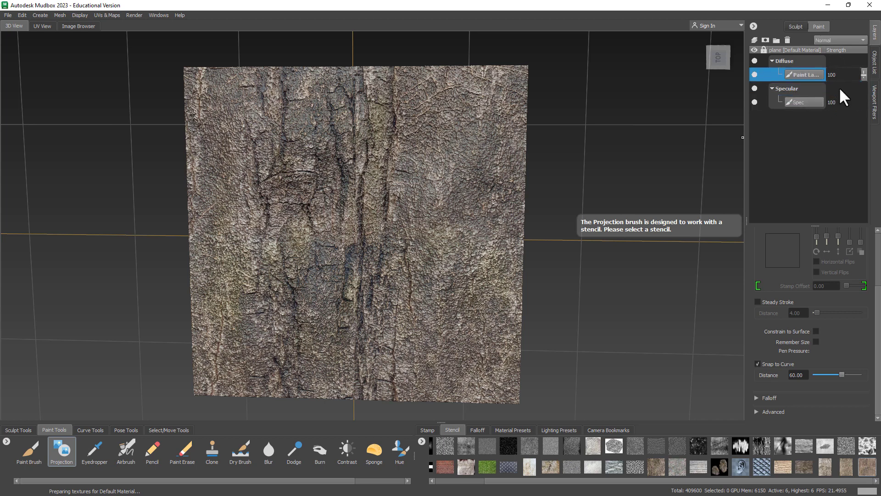
left_click(839, 101)
left_click(840, 73)
left_click(838, 101)
left_click(847, 75)
mouse_move(864, 72)
left_mouse_down()
mouse_move(866, 108)
mouse_move(871, 93)
mouse_move(868, 104)
mouse_move(859, 101)
mouse_move(858, 59)
left_mouse_up()
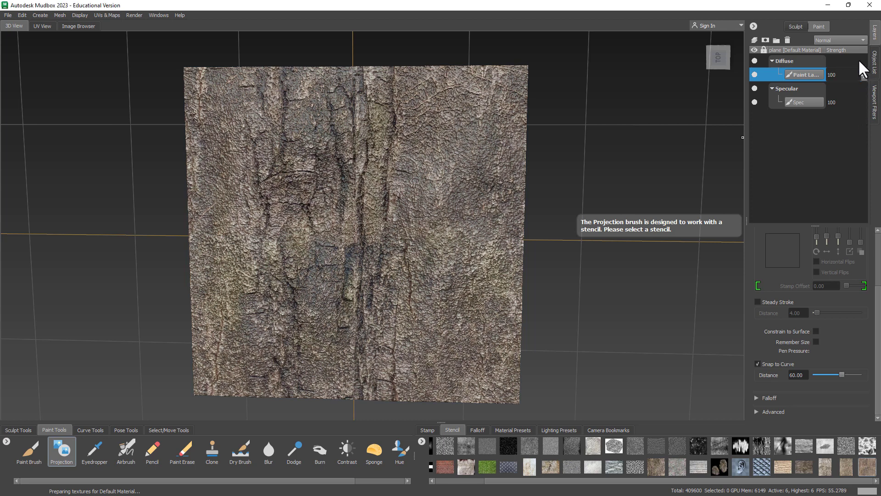
left_click(827, 97)
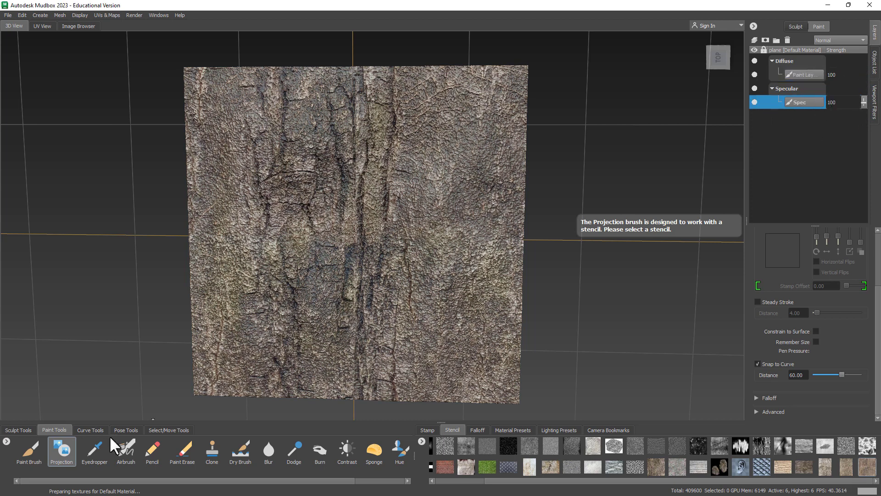
Step: Brush specular shine down the bark plane with the Paint Brush on the Spec layer
left_click(28, 454)
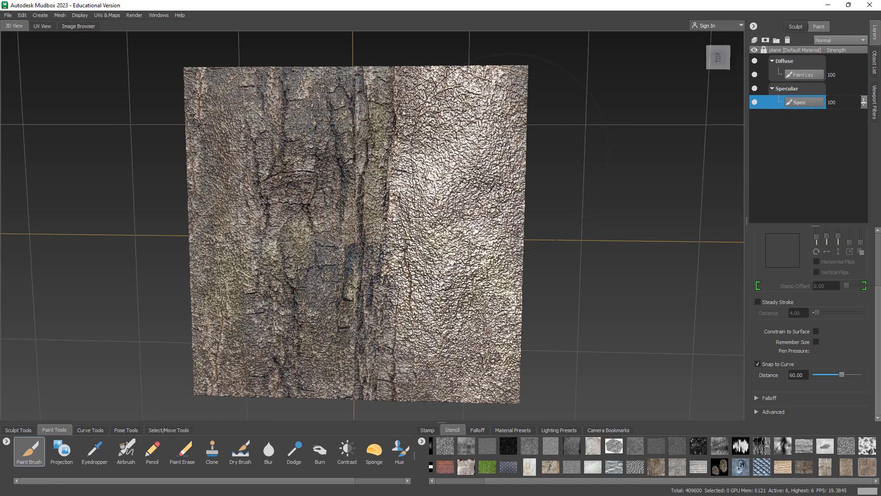
mouse_move(218, 98)
left_mouse_down()
mouse_move(230, 293)
mouse_move(238, 322)
mouse_move(271, 319)
left_mouse_up()
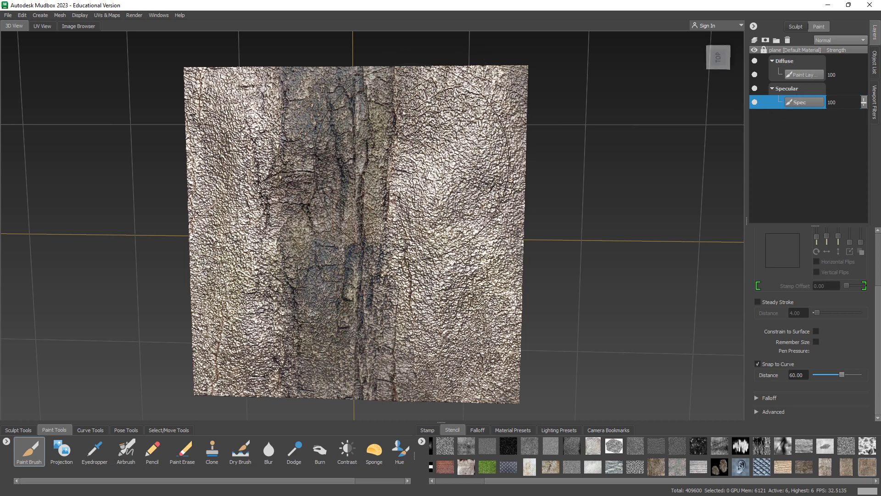
scroll(389, 195, "up", 5)
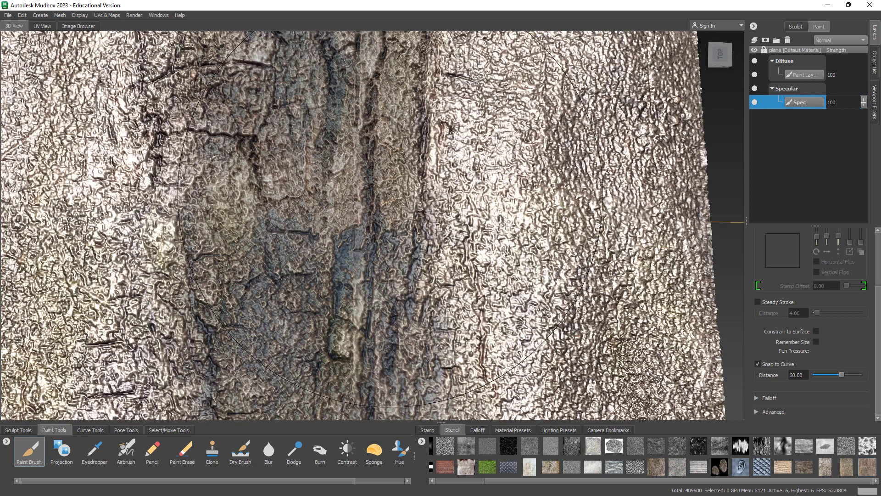
Step: Shrink the brush and paint fine specular streaks along both sides of the central groove
left_click_drag(398, 196, 316, 221)
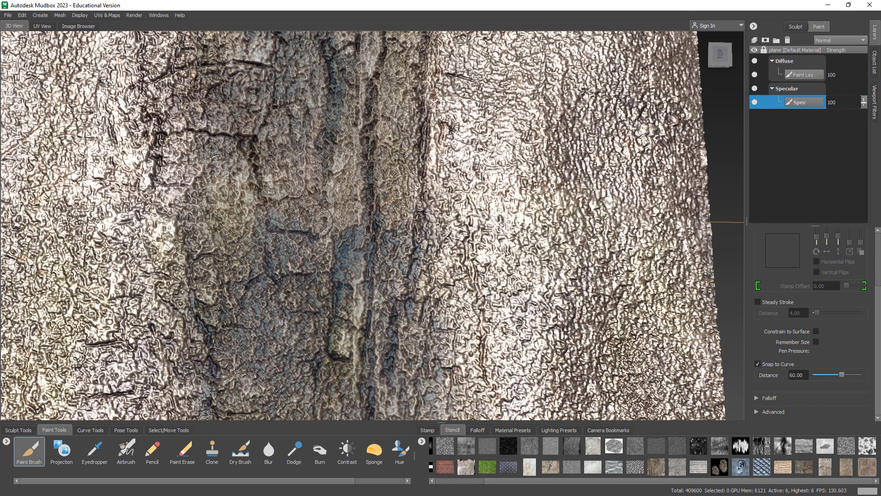
mouse_move(358, 156)
left_mouse_down()
mouse_move(387, 193)
mouse_move(393, 225)
mouse_move(386, 339)
left_mouse_up()
left_click_drag(395, 127, 397, 186)
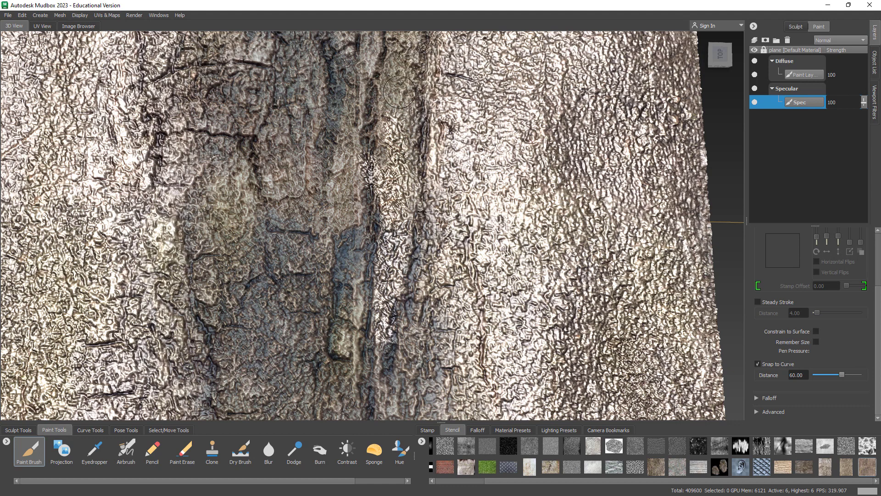
left_click_drag(404, 83, 411, 219)
mouse_move(397, 103)
left_mouse_down()
mouse_move(376, 216)
mouse_move(351, 275)
mouse_move(347, 340)
mouse_move(351, 257)
mouse_move(374, 205)
left_mouse_up()
mouse_move(389, 117)
left_mouse_down()
mouse_move(371, 302)
mouse_move(348, 238)
mouse_move(324, 229)
mouse_move(300, 252)
mouse_move(289, 305)
mouse_move(271, 305)
mouse_move(252, 206)
left_mouse_up()
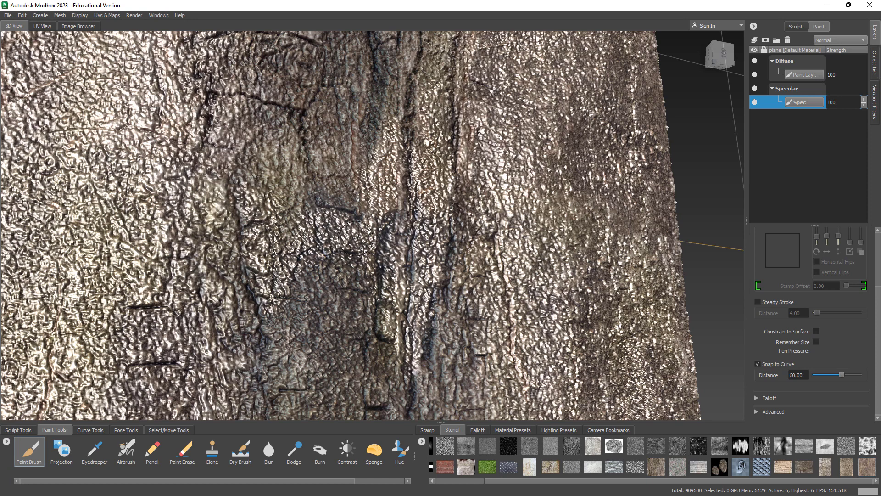
Step: Darken central highlights, blur the specular paint on the lower left, and frame the plane
mouse_move(327, 263)
left_mouse_down()
mouse_move(307, 239)
mouse_move(310, 220)
mouse_move(295, 227)
mouse_move(273, 275)
mouse_move(257, 257)
mouse_move(264, 303)
mouse_move(232, 165)
mouse_move(264, 208)
mouse_move(277, 208)
left_mouse_up()
mouse_move(336, 220)
left_mouse_down("alt")
mouse_move(301, 287)
mouse_move(340, 183)
left_mouse_up("alt")
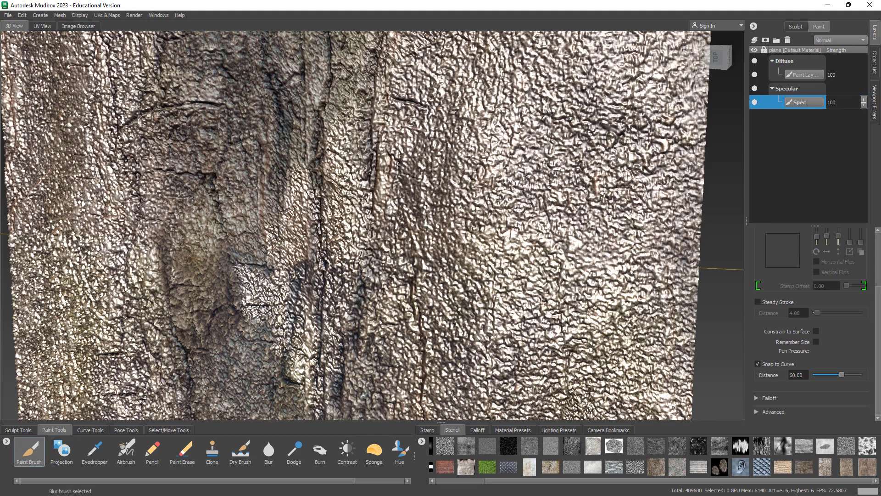
mouse_move(344, 120)
left_mouse_down("shift")
mouse_move(268, 248)
mouse_move(248, 306)
left_mouse_up("shift")
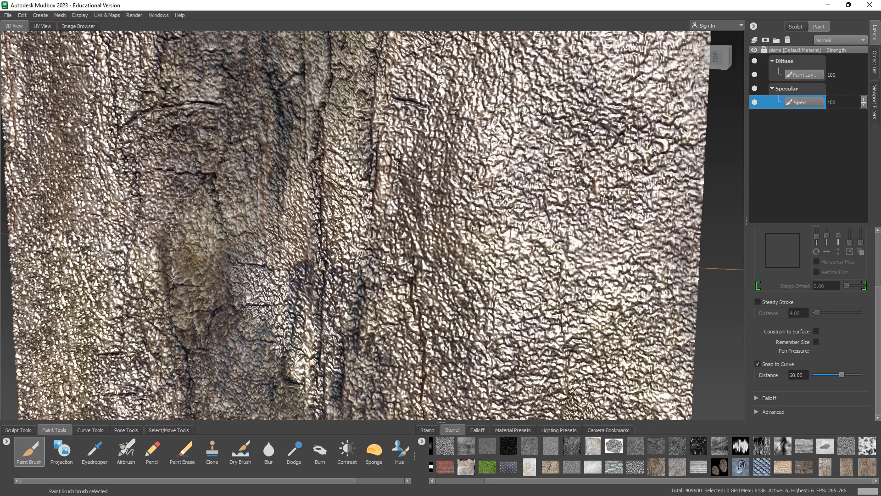
mouse_move(157, 287)
left_mouse_down("shift")
mouse_move(160, 247)
mouse_move(151, 317)
mouse_move(158, 248)
left_mouse_up("shift")
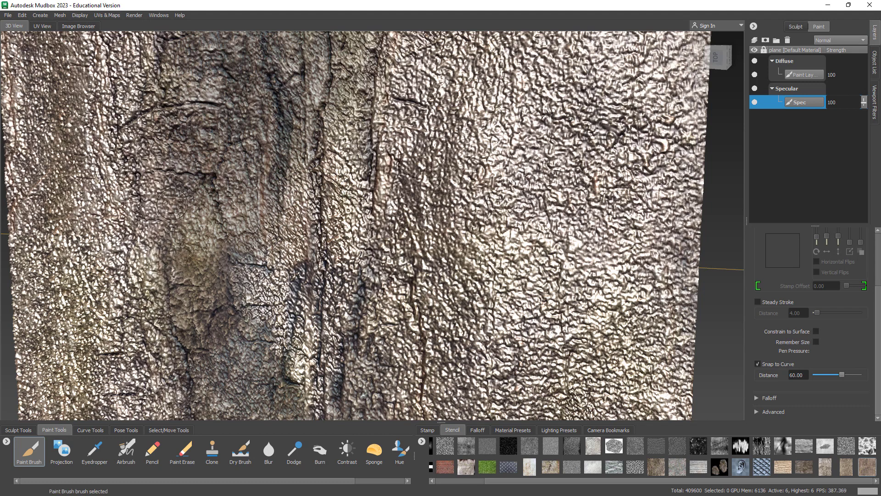
left_click_drag(177, 202, 160, 201, "shift")
key("f")
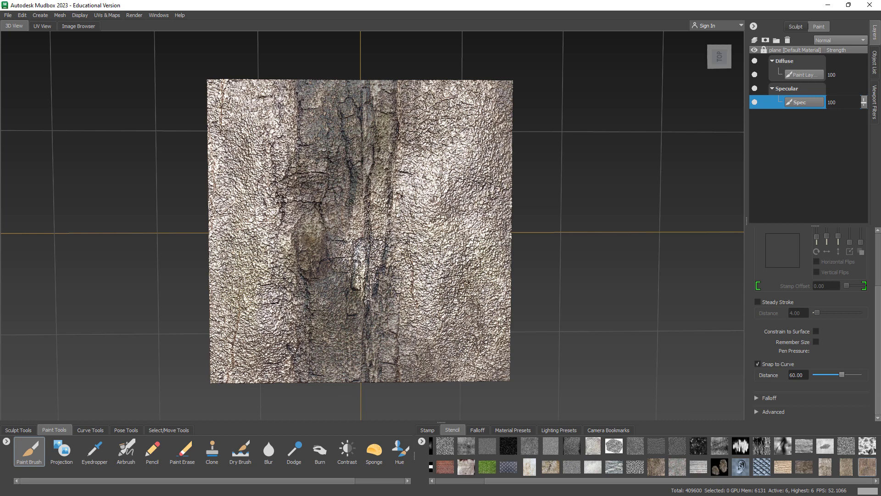
right_click(791, 124)
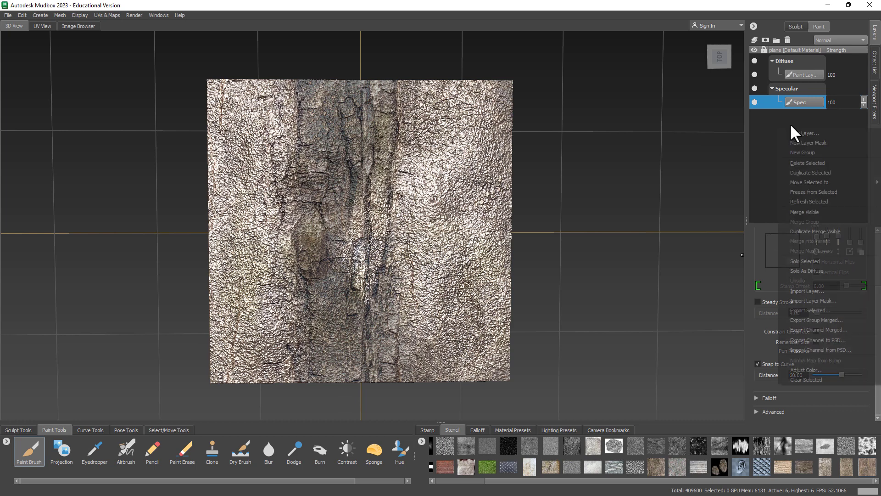
left_click(815, 133)
left_click(426, 263)
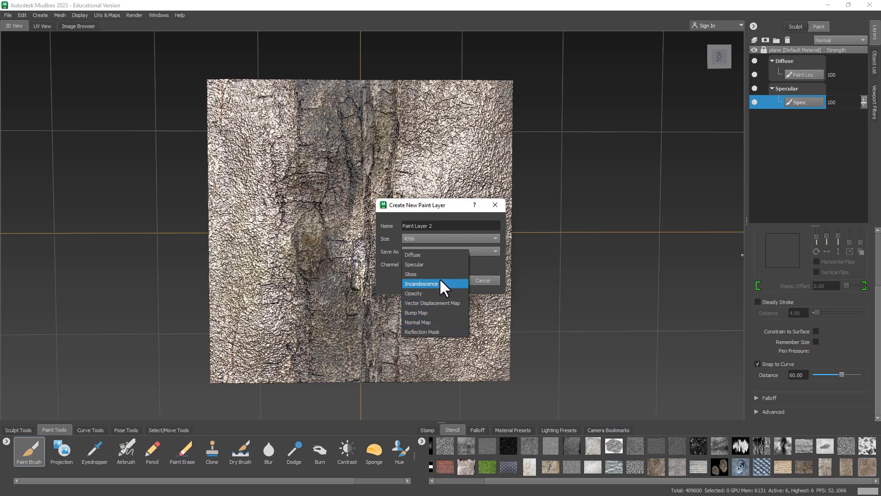
left_click(421, 198)
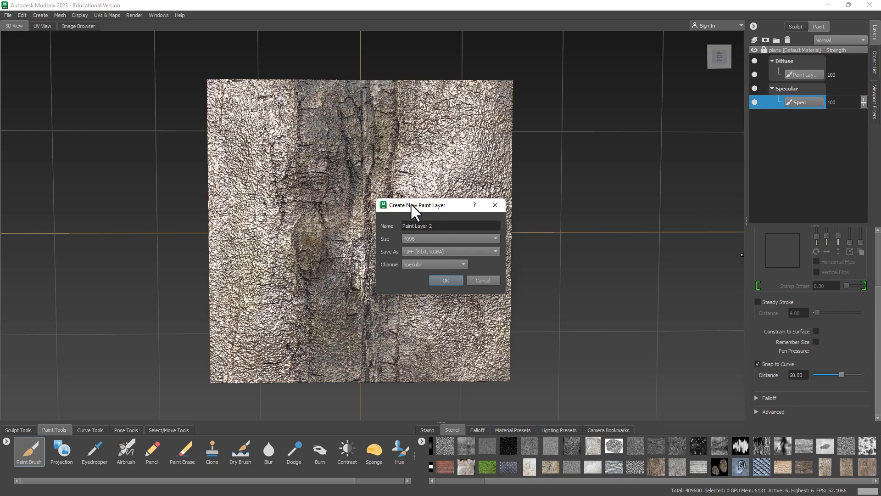
left_click_drag(411, 203, 524, 194)
key("Escape")
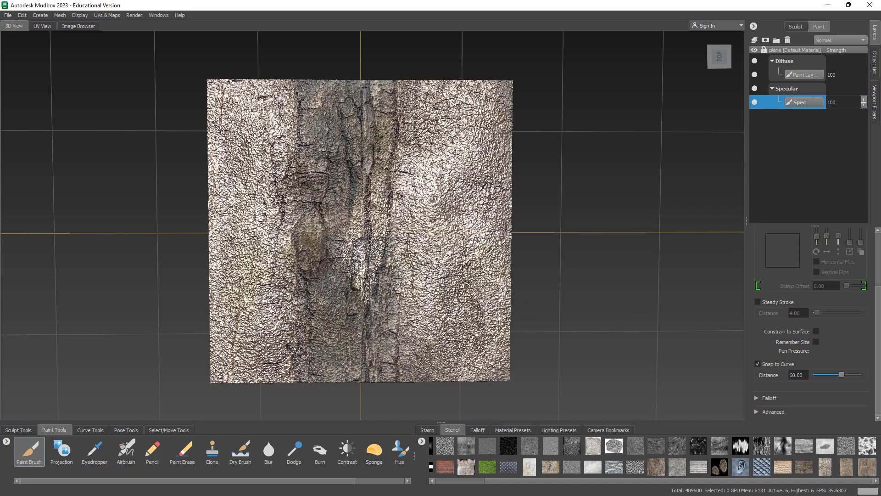
left_click_drag(388, 168, 394, 197, "alt")
mouse_move(359, 168)
left_mouse_down("alt")
mouse_move(348, 140)
mouse_move(364, 179)
left_mouse_up("alt")
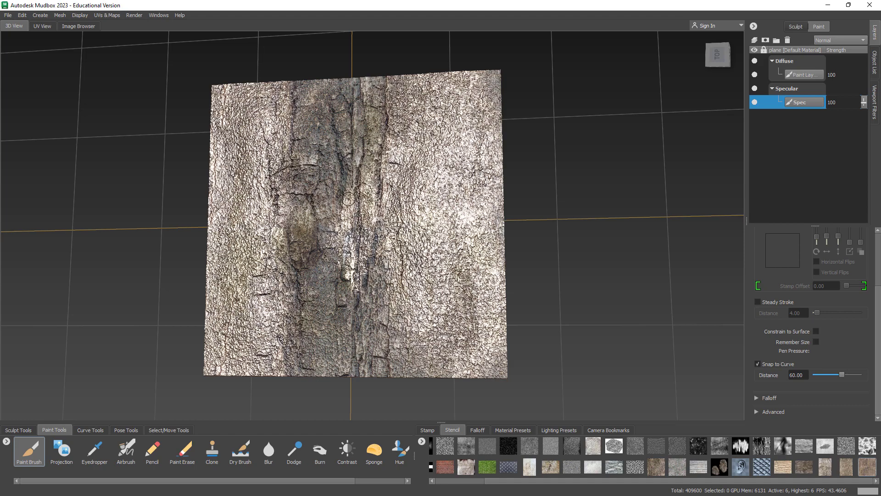
Step: Orbit back to a straight top view of the plane and select the Burn tool
mouse_move(349, 202)
left_mouse_down("alt")
mouse_move(357, 221)
mouse_move(370, 212)
left_mouse_up("alt")
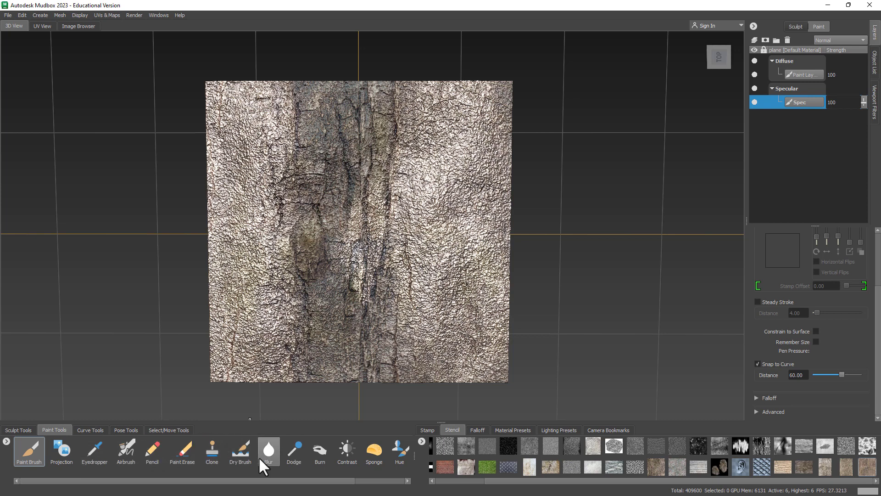
left_click(320, 451)
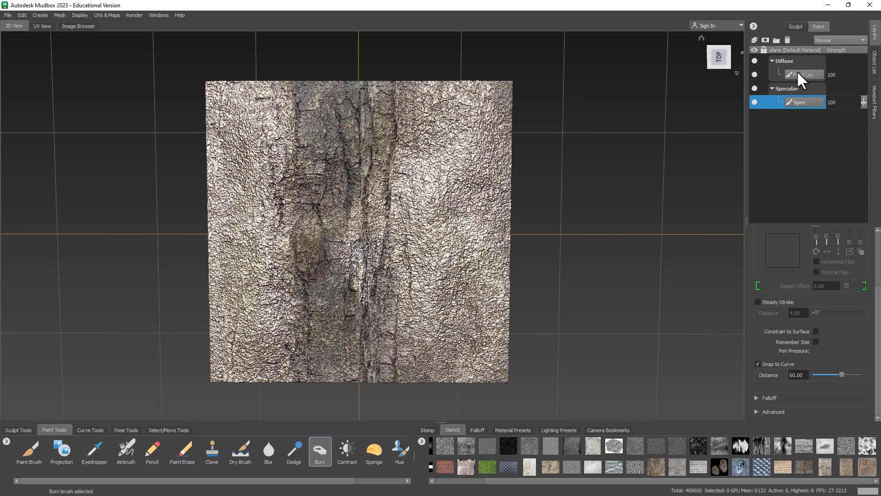
Step: Target the Diffuse layer, hide Specular, then try burn strokes and undo them all
left_click(841, 76)
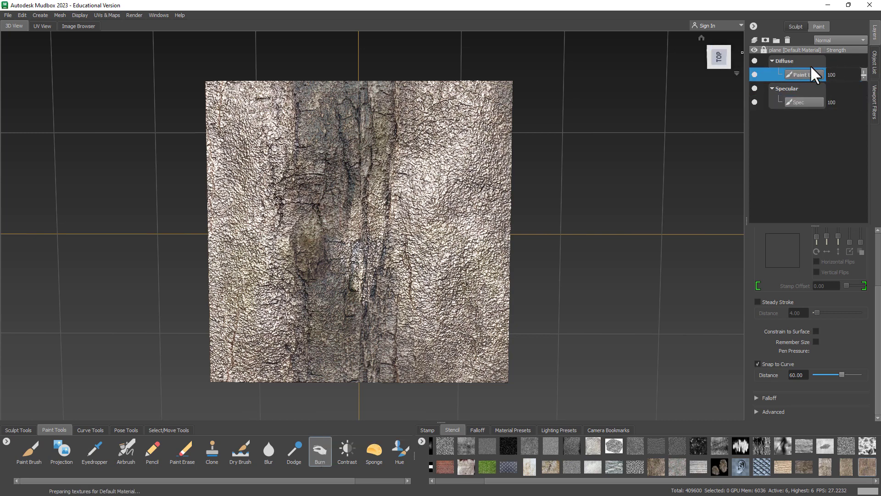
left_click(755, 88)
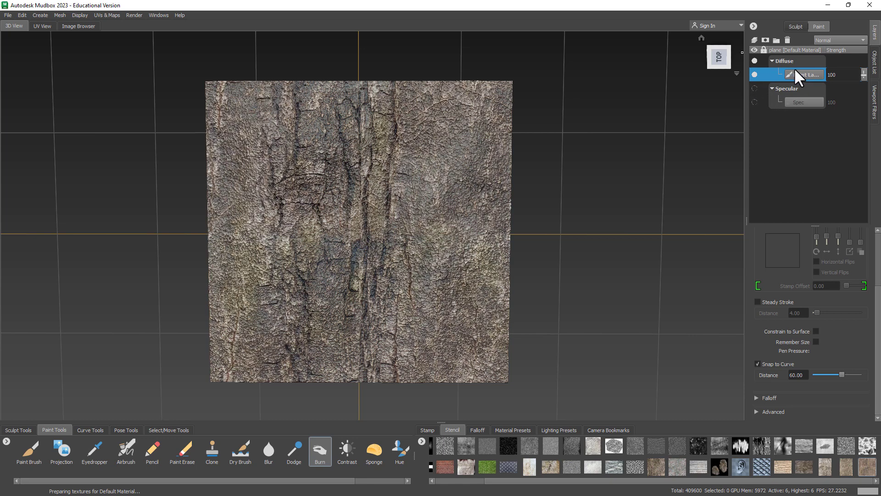
mouse_move(446, 161)
left_mouse_down()
mouse_move(427, 175)
mouse_move(445, 143)
mouse_move(448, 286)
mouse_move(428, 174)
mouse_move(404, 216)
mouse_move(342, 186)
mouse_move(356, 220)
mouse_move(353, 285)
mouse_move(321, 322)
mouse_move(293, 211)
mouse_move(269, 333)
left_mouse_up()
key("ctrl+z")
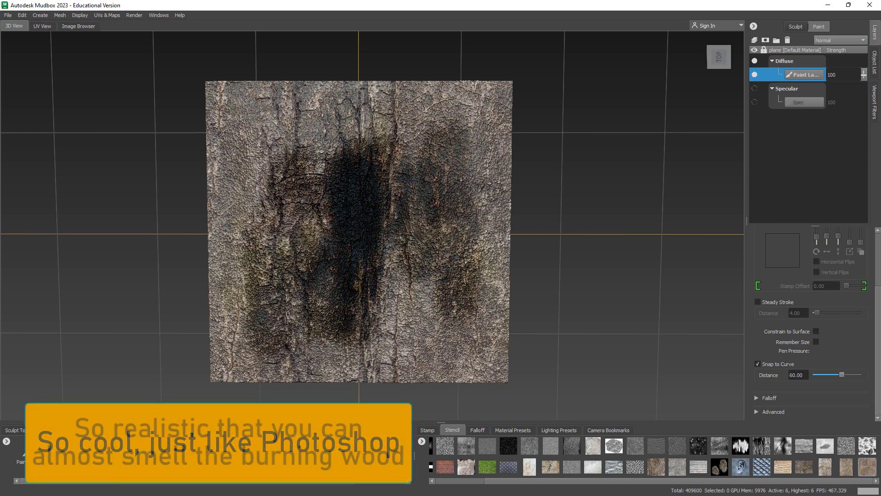
key("ctrl+z")
key("ctrl+z")
key("ctrl+z")
key("ctrl+z")
key("ctrl+z")
key("ctrl+z")
key("ctrl+z")
key("ctrl+z")
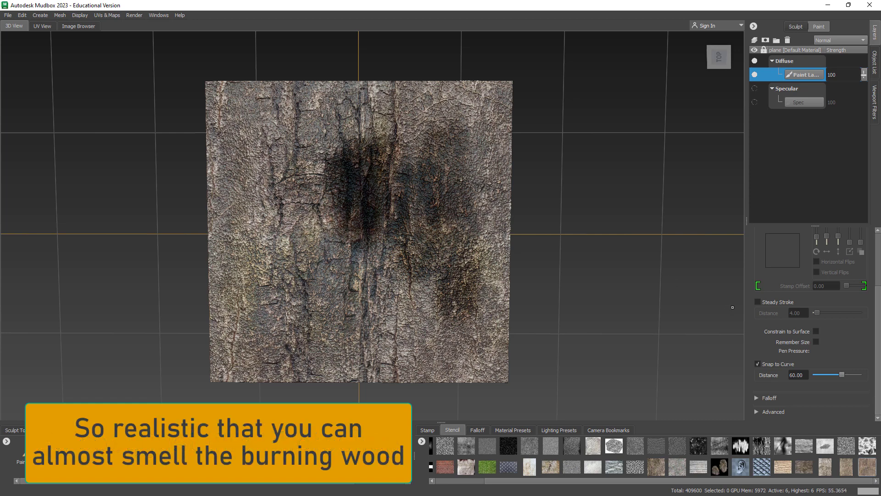
key("ctrl+z")
key("ctrl+z")
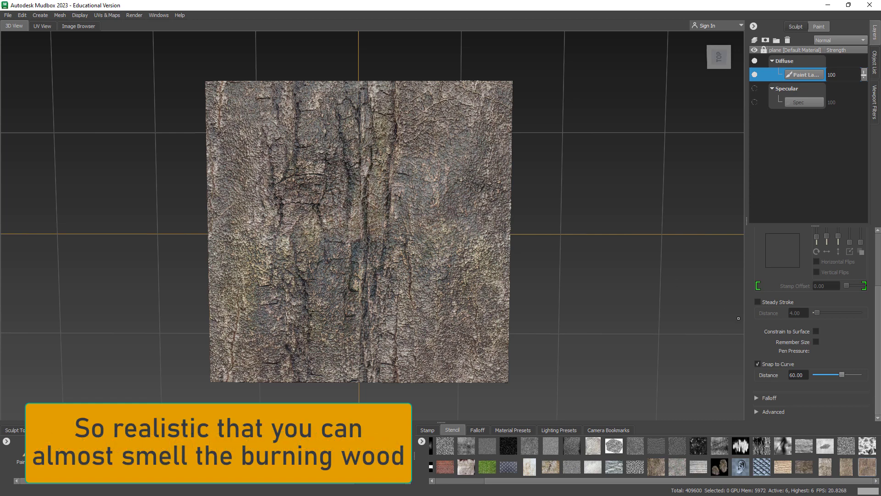
left_click(316, 446)
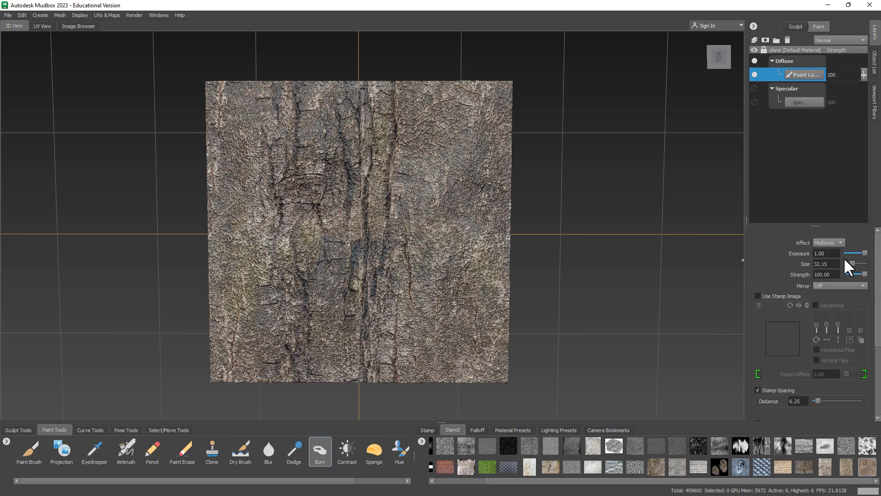
Step: Lower the burn strength to 67.50 and try a right-centre burn stroke, then undo it
left_click_drag(862, 275, 858, 274)
mouse_move(408, 239)
left_mouse_down()
mouse_move(418, 243)
mouse_move(453, 206)
mouse_move(427, 193)
mouse_move(431, 145)
mouse_move(478, 238)
left_mouse_up()
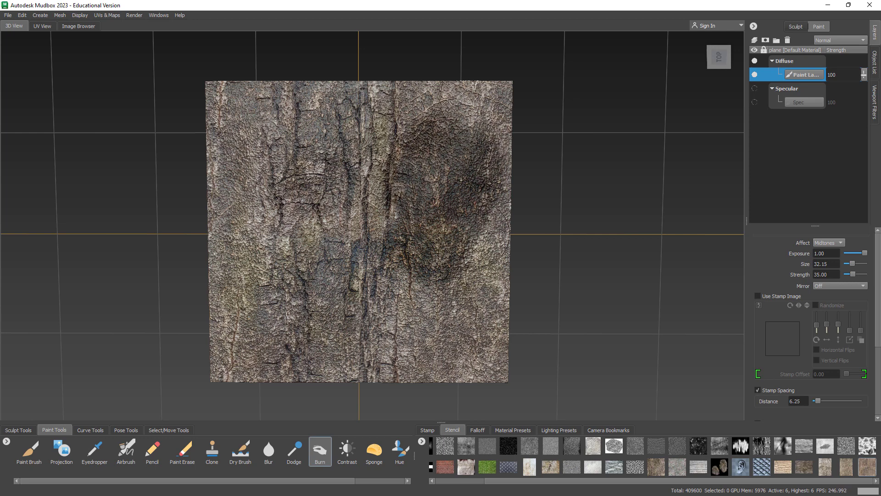
key("ctrl+z")
Step: Drop burn strength to 3.61, darken the bark's centre, and blur its upper right
mouse_move(448, 155)
left_mouse_down()
mouse_move(447, 202)
mouse_move(428, 151)
mouse_move(463, 133)
mouse_move(447, 332)
mouse_move(383, 286)
mouse_move(335, 158)
mouse_move(232, 102)
mouse_move(298, 257)
mouse_move(364, 108)
mouse_move(397, 339)
mouse_move(257, 300)
left_mouse_up()
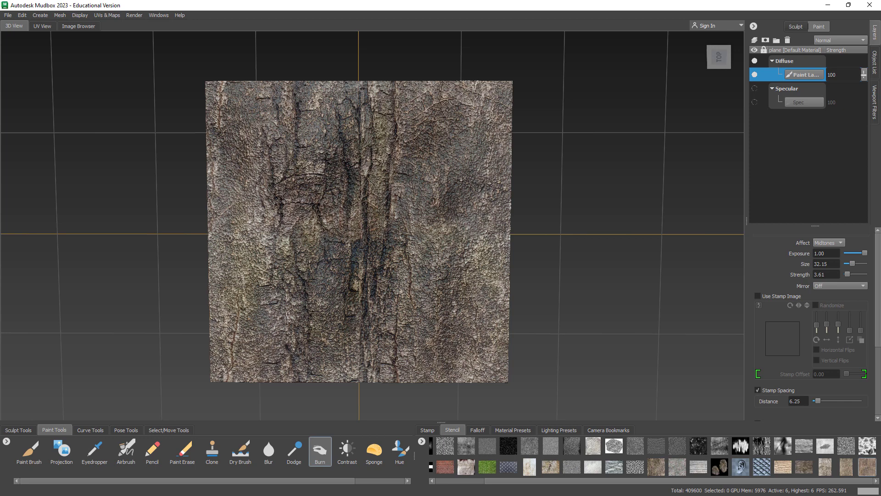
mouse_move(356, 202)
left_mouse_down()
mouse_move(374, 152)
mouse_move(361, 94)
left_mouse_up()
mouse_move(450, 148)
left_mouse_down("shift")
mouse_move(431, 184)
mouse_move(458, 120)
mouse_move(436, 239)
mouse_move(455, 333)
mouse_move(400, 300)
mouse_move(386, 326)
left_mouse_up("shift")
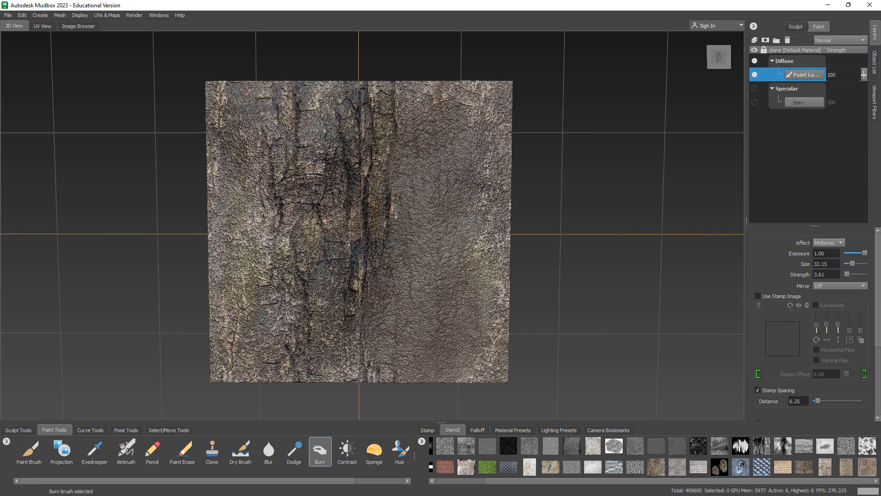
Step: Blur the lower centre, bottom and right edges, burn the middle-right, then undo those strokes
mouse_move(347, 282)
left_mouse_down("shift")
mouse_move(306, 285)
mouse_move(368, 207)
mouse_move(333, 188)
mouse_move(275, 212)
mouse_move(229, 193)
mouse_move(257, 316)
mouse_move(225, 371)
mouse_move(340, 363)
left_mouse_up("shift")
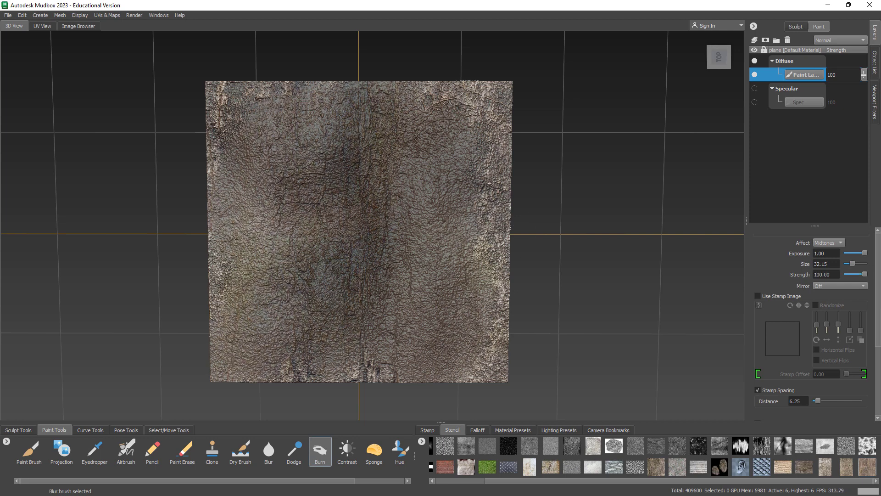
left_click_drag(471, 254, 463, 203, "alt")
key("shift")
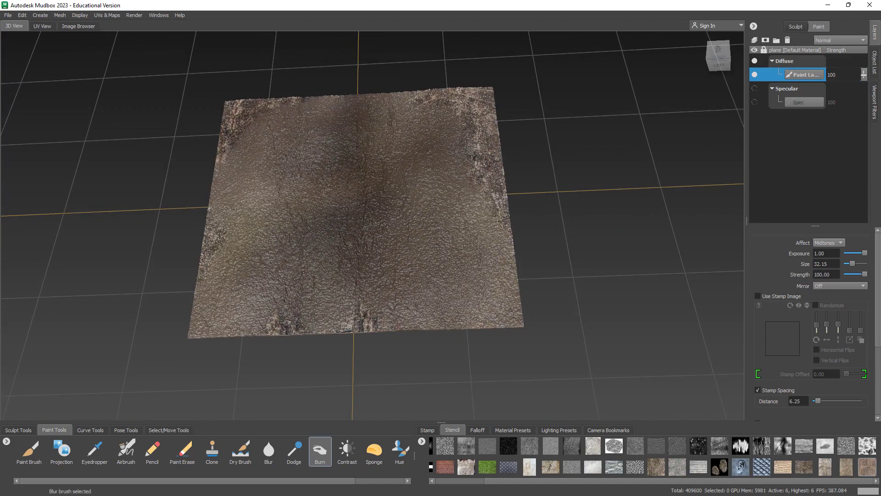
left_click_drag(391, 327, 268, 323, "shift")
mouse_move(473, 133)
left_mouse_down("shift")
mouse_move(493, 187)
mouse_move(424, 96)
left_mouse_up("shift")
mouse_move(428, 167)
left_mouse_down()
mouse_move(437, 202)
mouse_move(381, 264)
mouse_move(515, 158)
left_mouse_up()
key("ctrl+z")
key("ctrl+z")
key("ctrl+z")
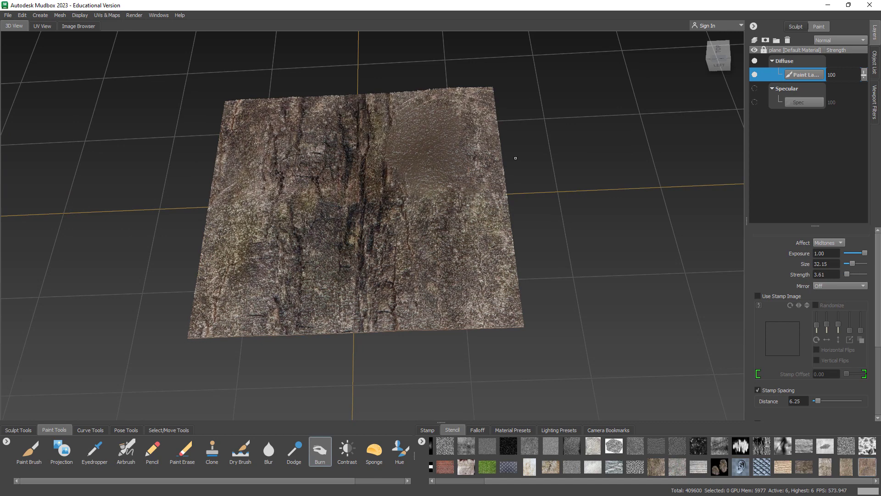
key("ctrl+z")
key("ctrl+z")
key("ctrl+z")
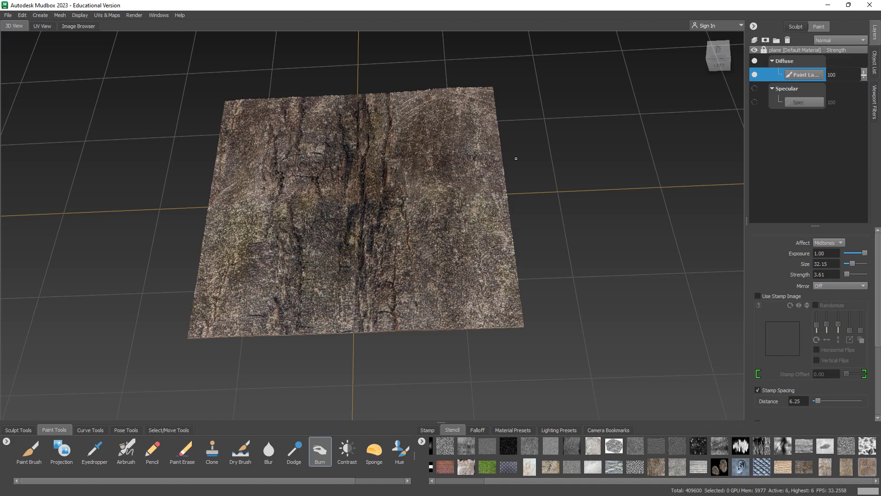
Step: From a near top-down view, burn the bark down the left and right sides
left_click_drag(513, 158, 485, 222, "alt")
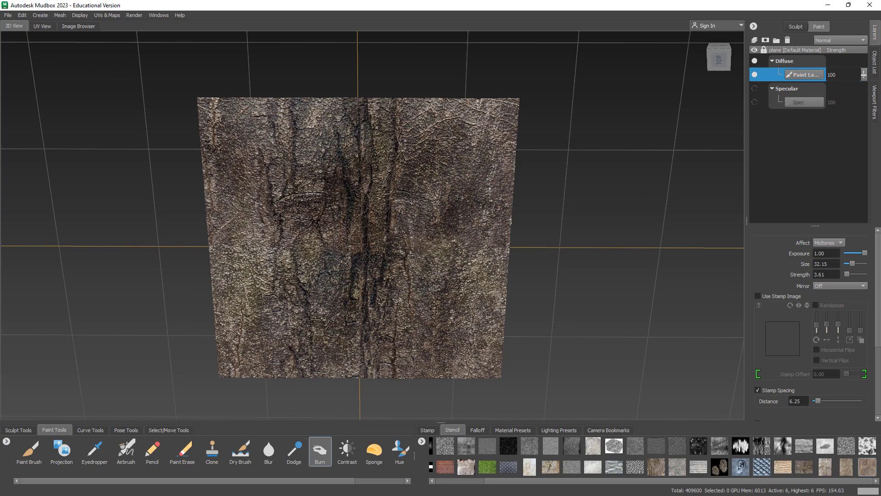
mouse_move(351, 338)
left_mouse_down("alt")
mouse_move(373, 289)
mouse_move(376, 301)
left_mouse_up("alt")
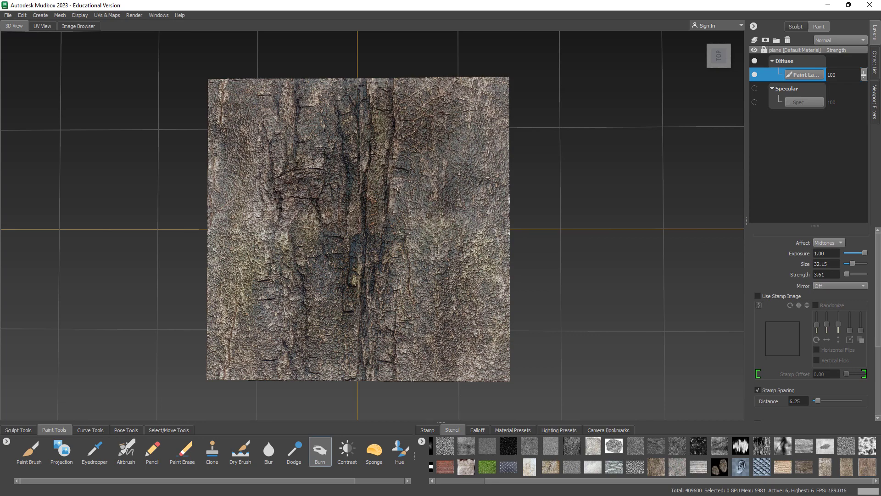
left_click_drag(328, 158, 356, 177, "alt")
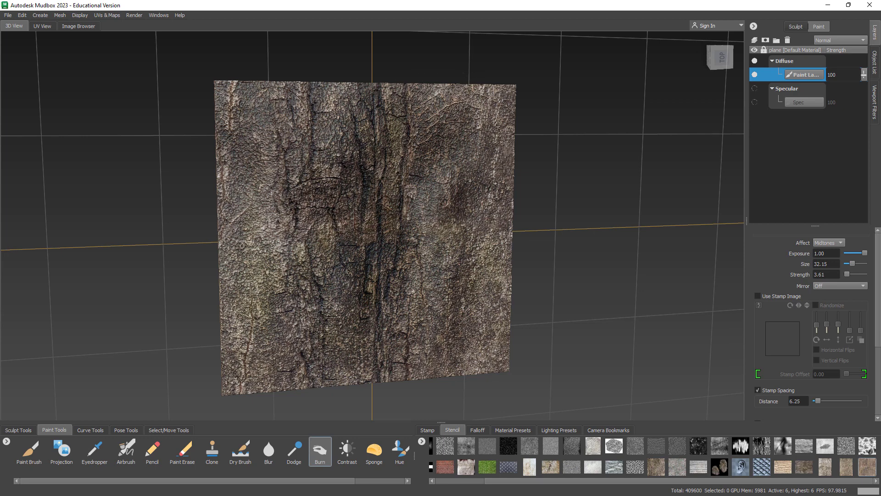
mouse_move(268, 130)
left_mouse_down()
mouse_move(410, 301)
mouse_move(470, 270)
mouse_move(482, 172)
left_mouse_up()
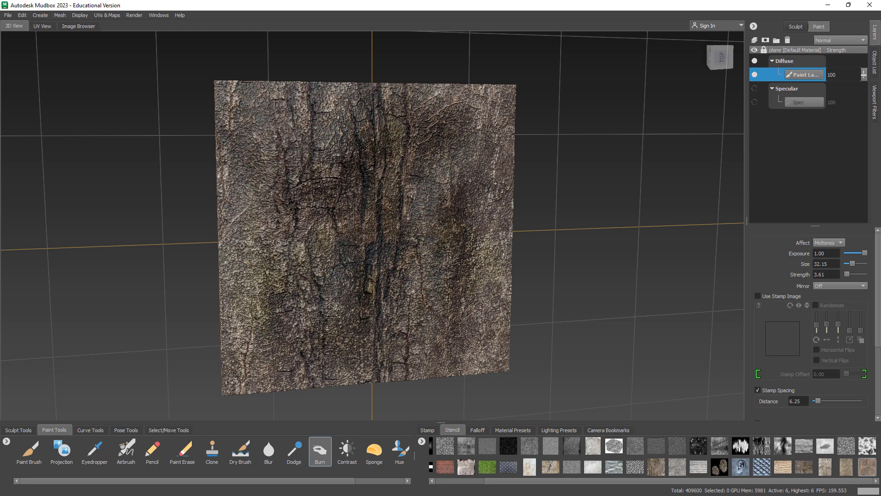